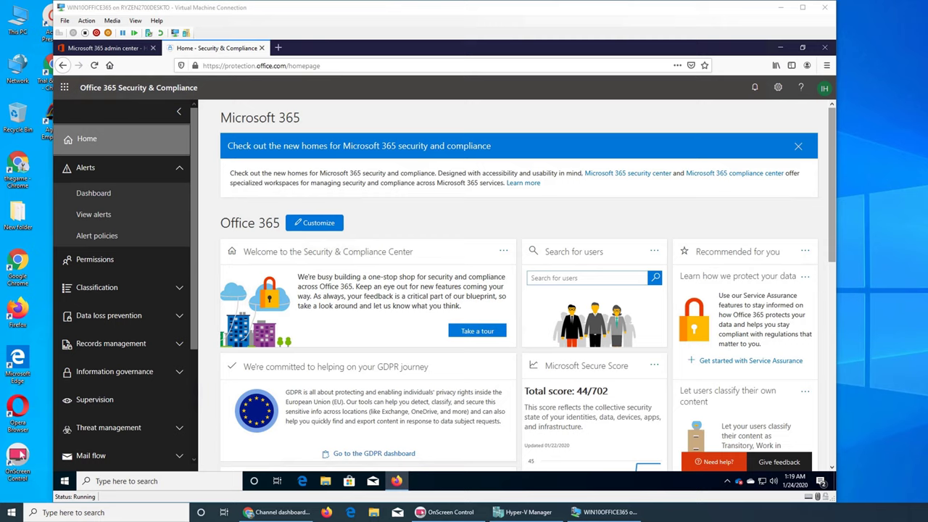
Open the Alerts dashboard, which lists two medium-severity eDiscovery search alerts.
{"action": "left_click", "coordinate": [119, 176]}
{"action": "left_click", "coordinate": [113, 180]}
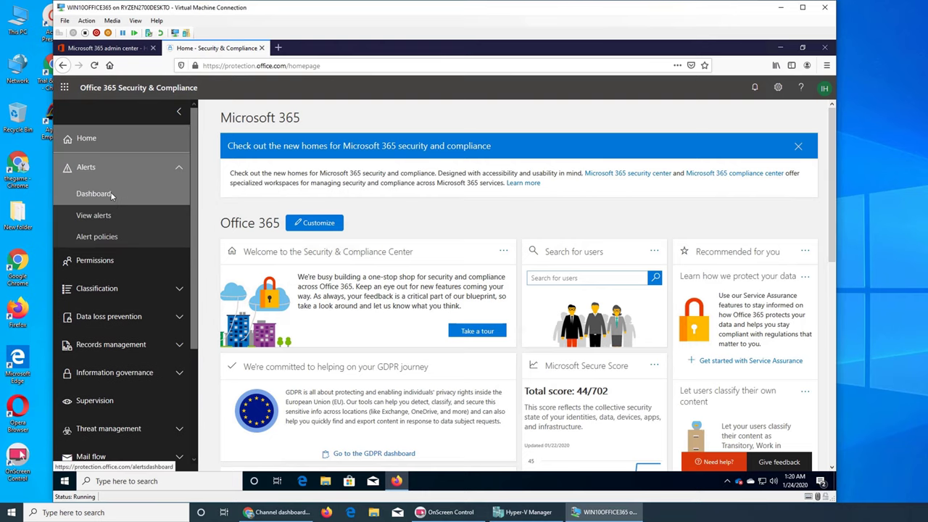
Open the details of the 2:15 AM eDiscovery search started or exported alert.
{"action": "left_click", "coordinate": [111, 193]}
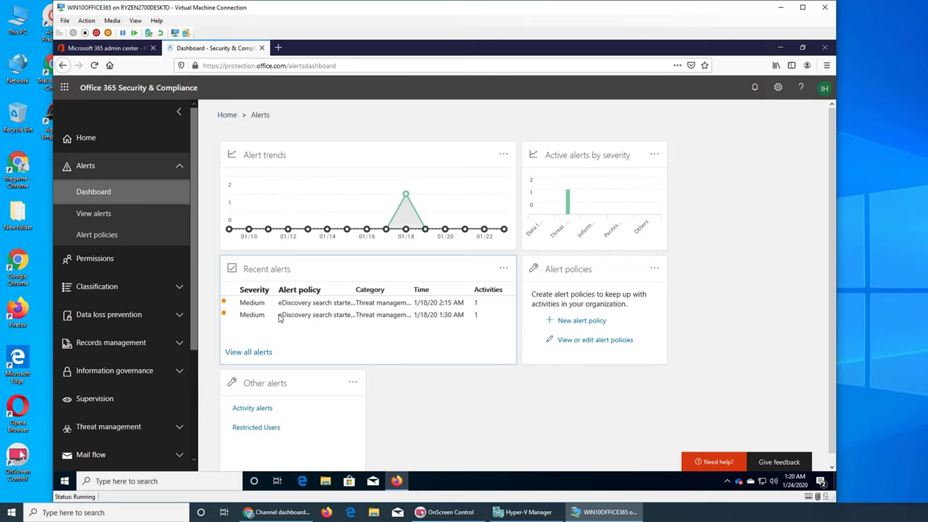
{"action": "mouse_move", "coordinate": [303, 315]}
Check the alert's activity list, with one SearchStarted entry for yammer\yammer1, then close both panels.
{"action": "left_click", "coordinate": [319, 308]}
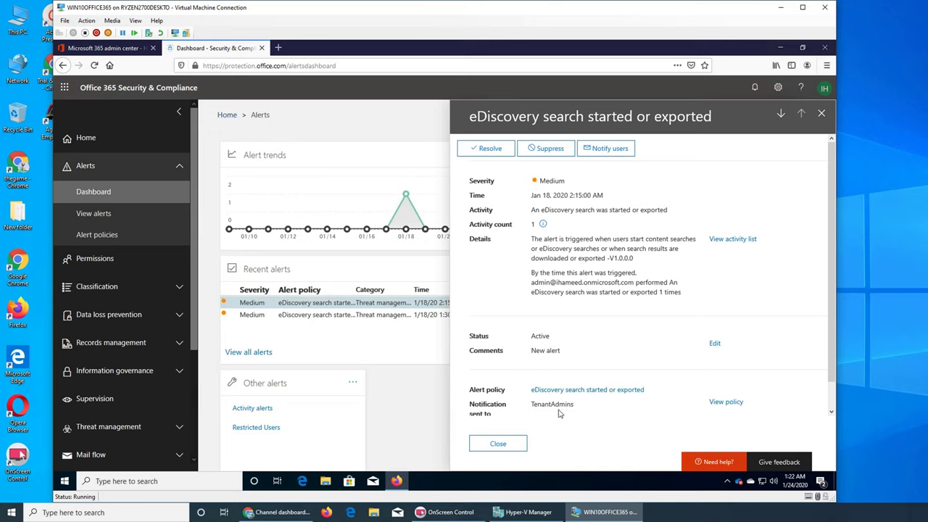
{"action": "scroll", "coordinate": [559, 413], "scroll_direction": "down", "scroll_amount": 1}
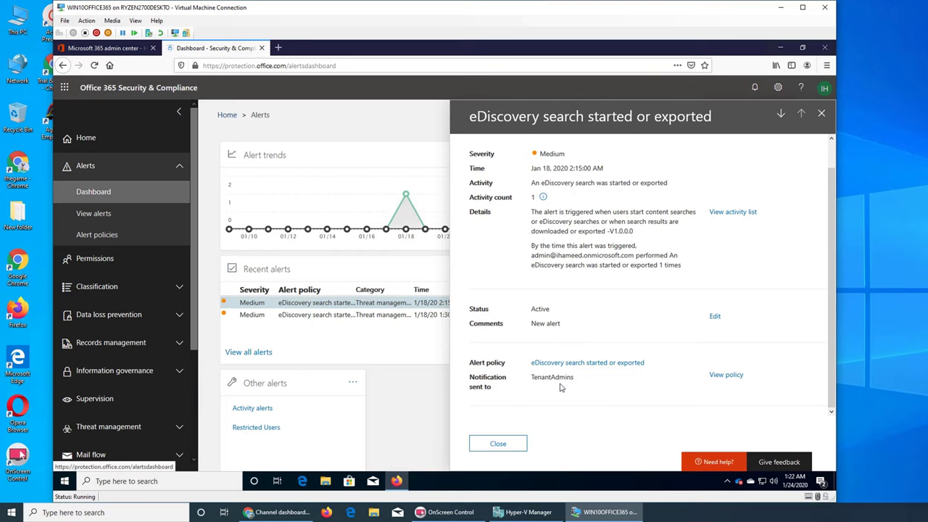
{"action": "scroll", "coordinate": [585, 383], "scroll_direction": "up", "scroll_amount": 1}
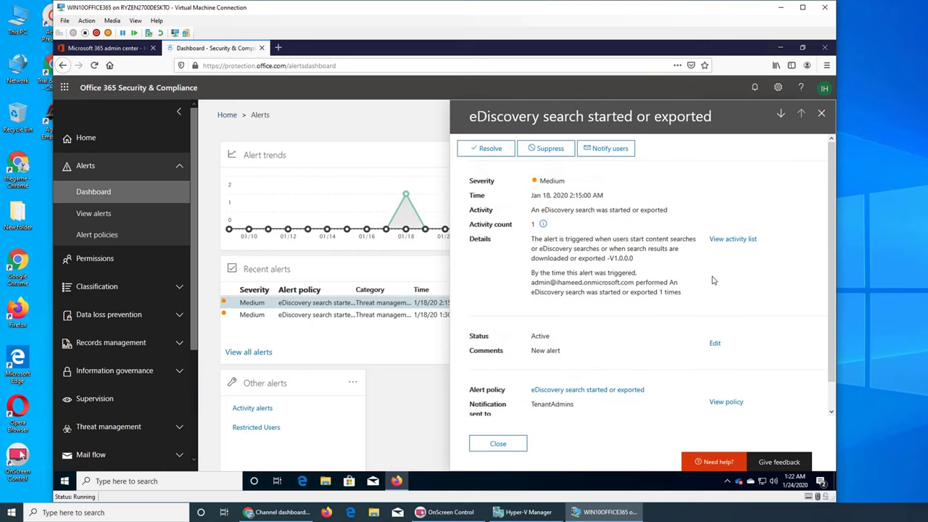
{"action": "left_click", "coordinate": [734, 241]}
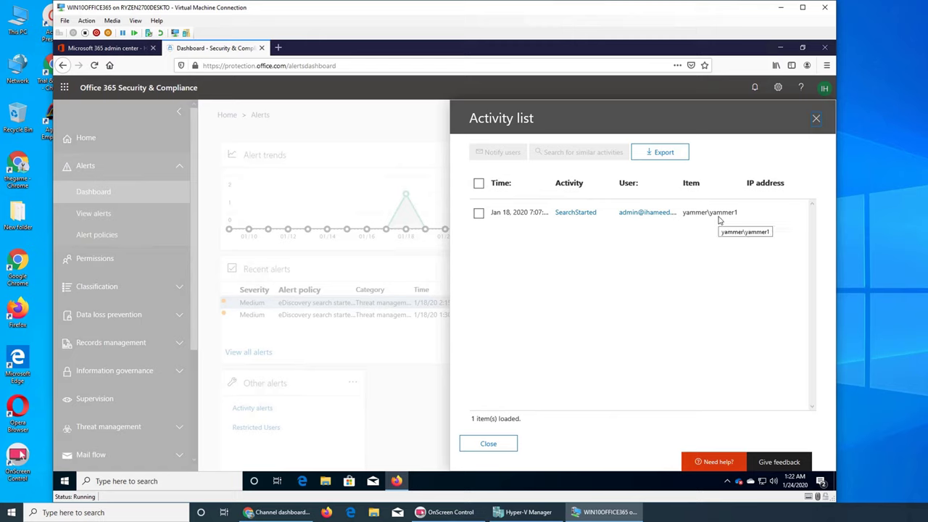
{"action": "left_click", "coordinate": [815, 118]}
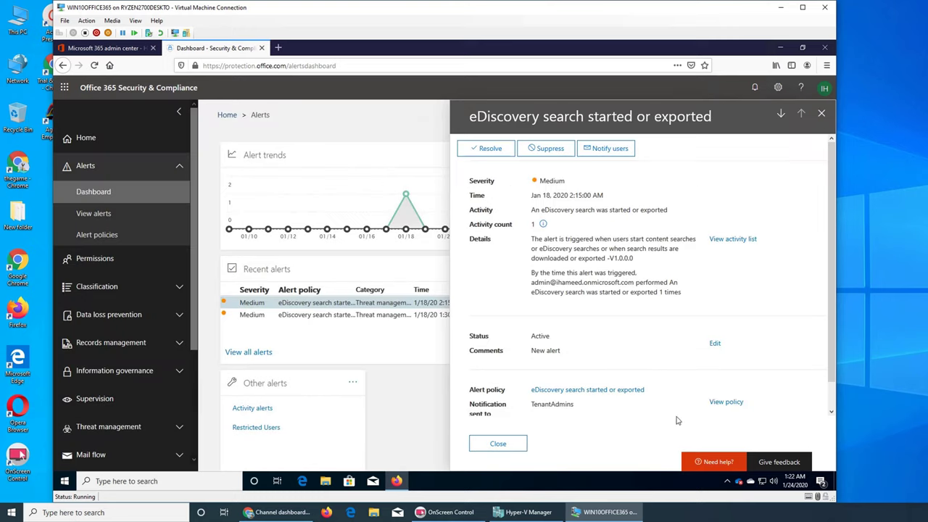
{"action": "left_click", "coordinate": [821, 114]}
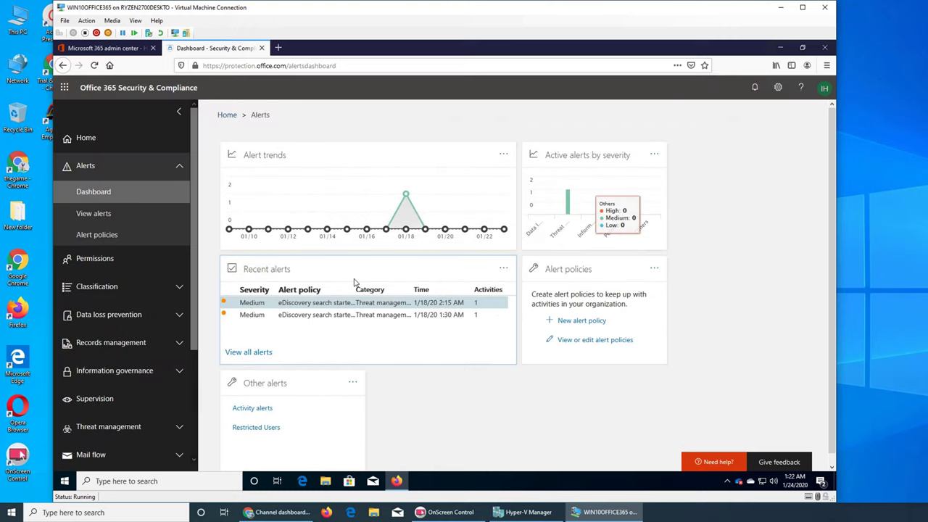
Go through View alerts to Alert policies and browse the 11 listed policies.
{"action": "left_click", "coordinate": [93, 214]}
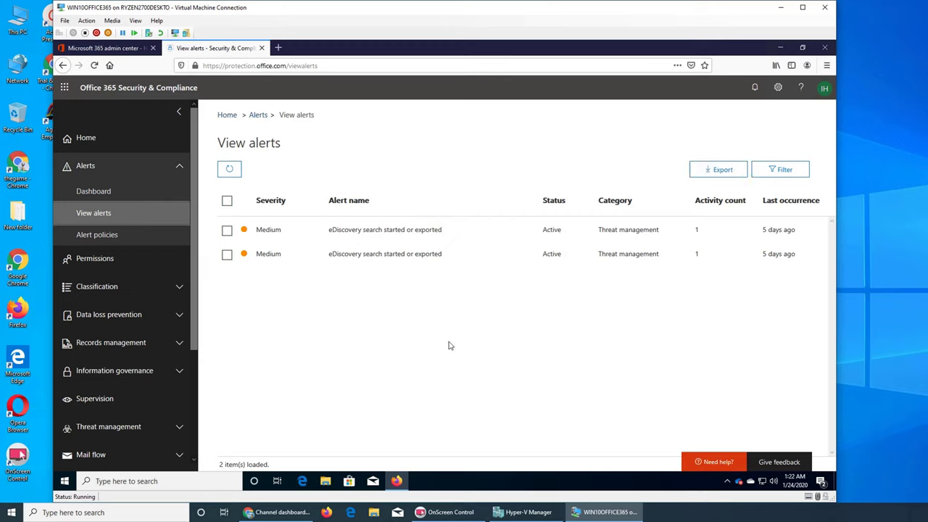
{"action": "left_click", "coordinate": [108, 237]}
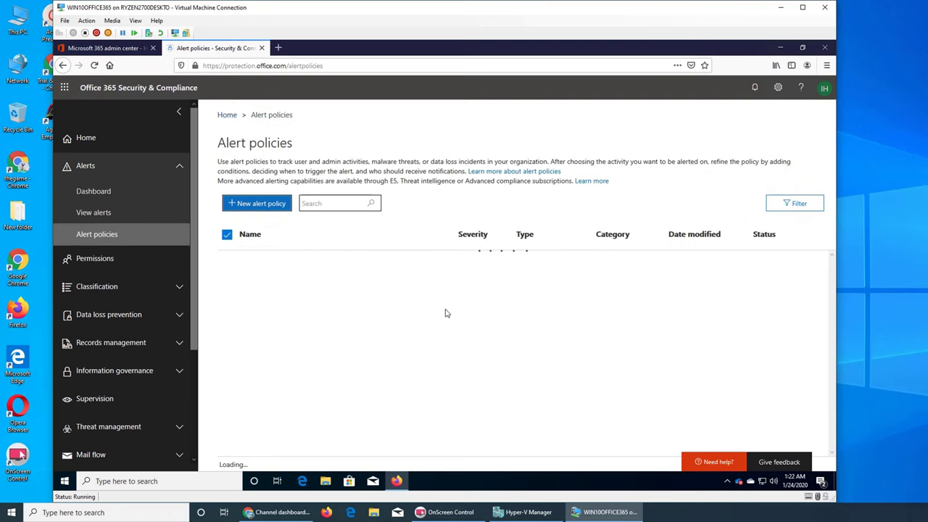
{"action": "scroll", "coordinate": [406, 305], "scroll_direction": "down", "scroll_amount": 2}
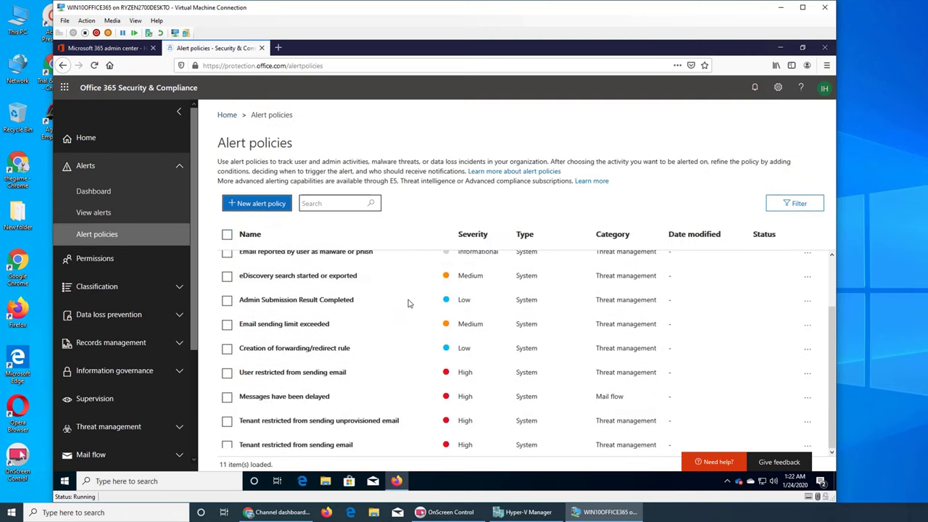
{"action": "mouse_move", "coordinate": [344, 393]}
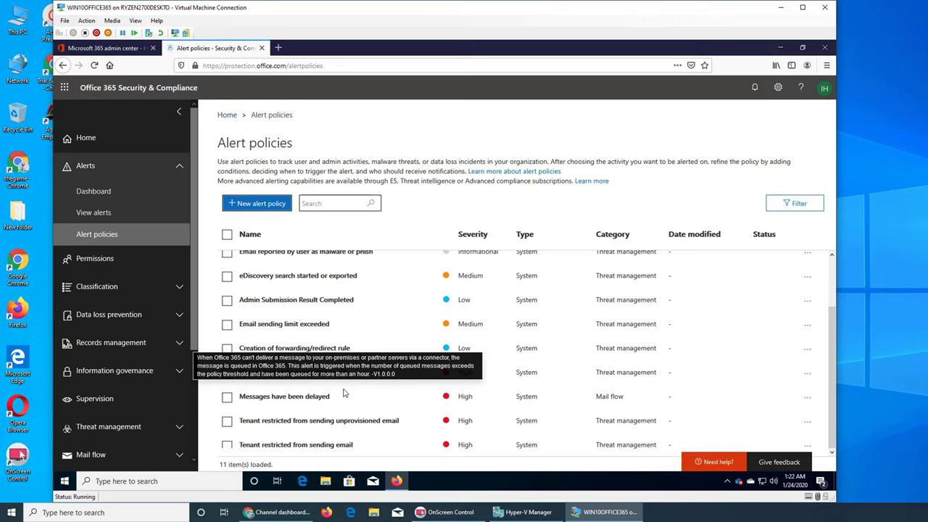
{"action": "scroll", "coordinate": [343, 394], "scroll_direction": "up", "scroll_amount": 2}
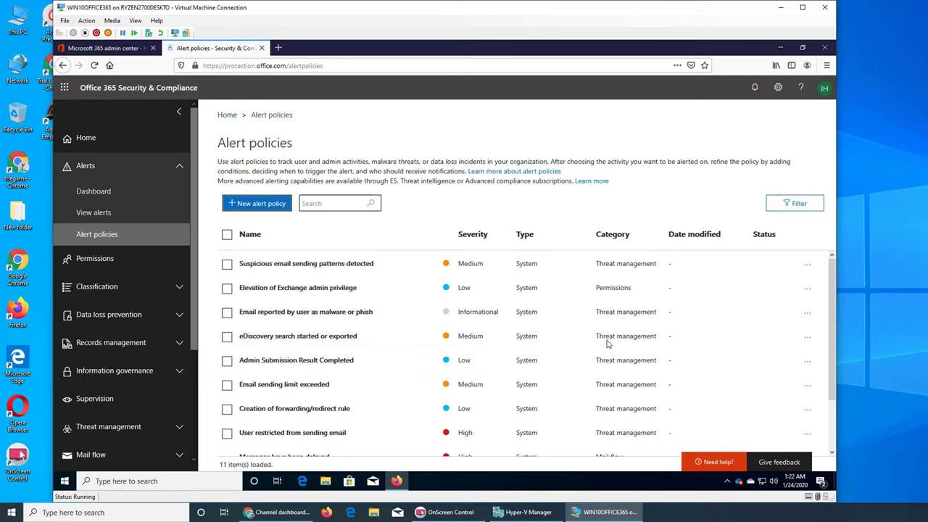
{"action": "mouse_move", "coordinate": [344, 345]}
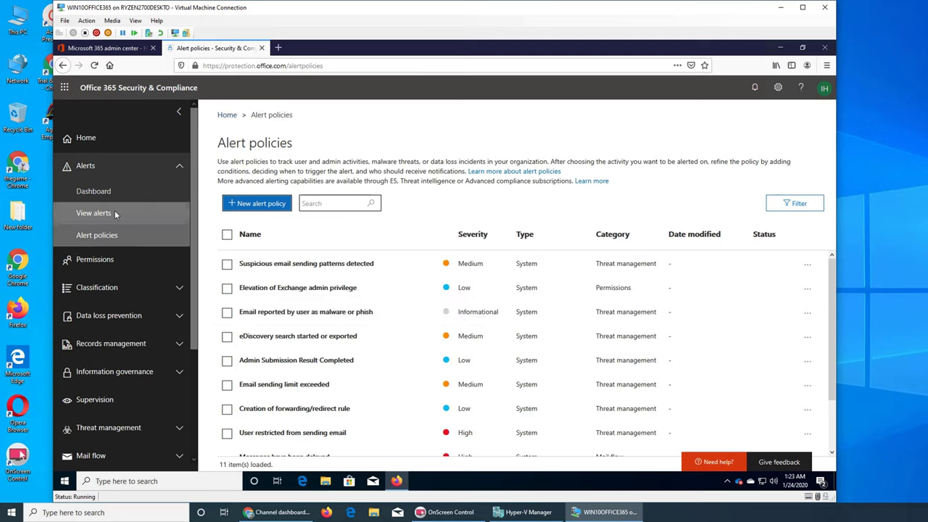
{"action": "left_click", "coordinate": [270, 334]}
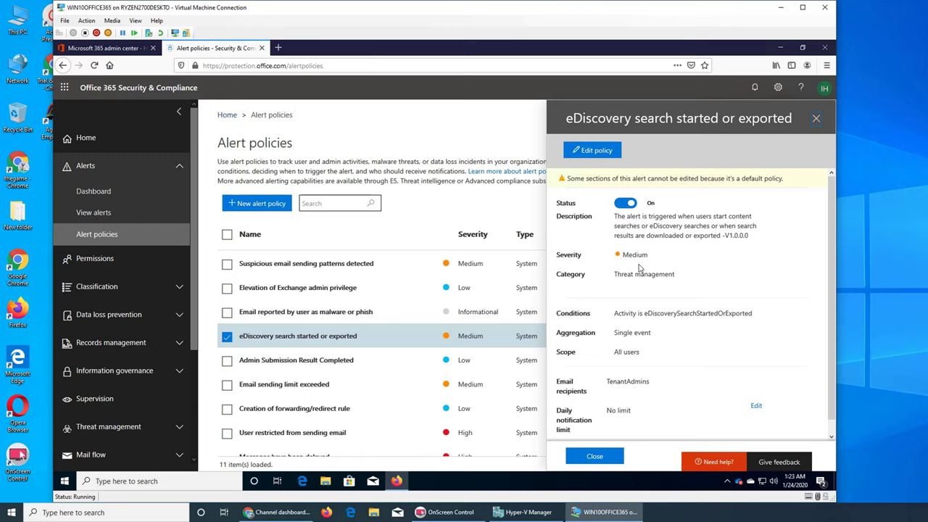
{"action": "scroll", "coordinate": [656, 290], "scroll_direction": "down", "scroll_amount": 1}
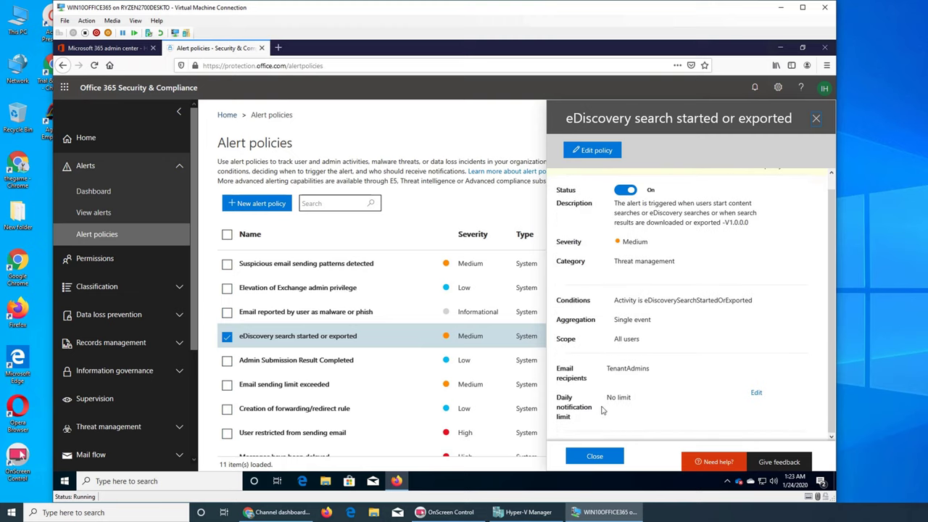
{"action": "left_click", "coordinate": [767, 393]}
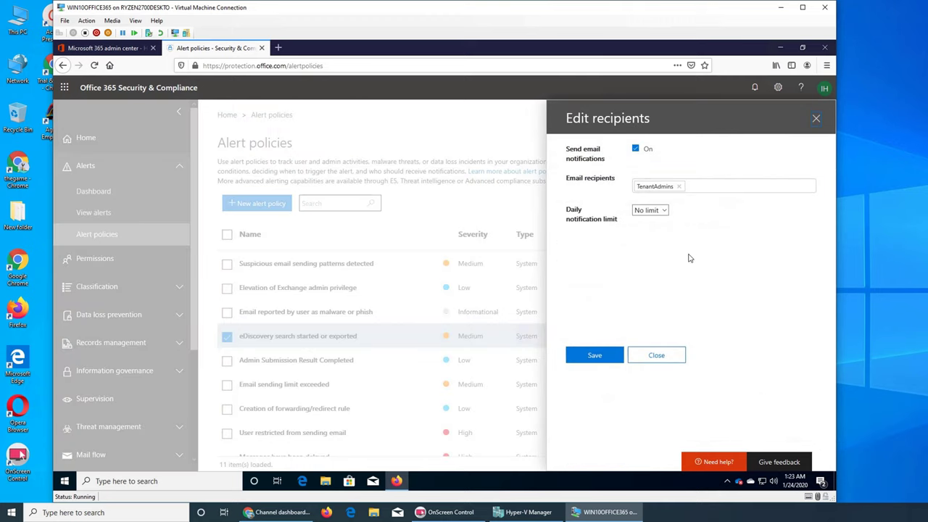
{"action": "left_click", "coordinate": [671, 358]}
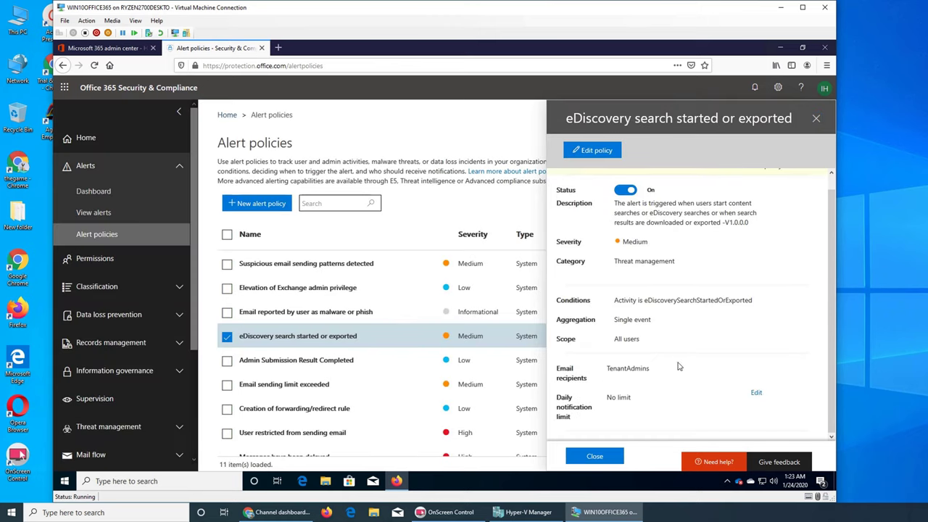
{"action": "left_click", "coordinate": [613, 457]}
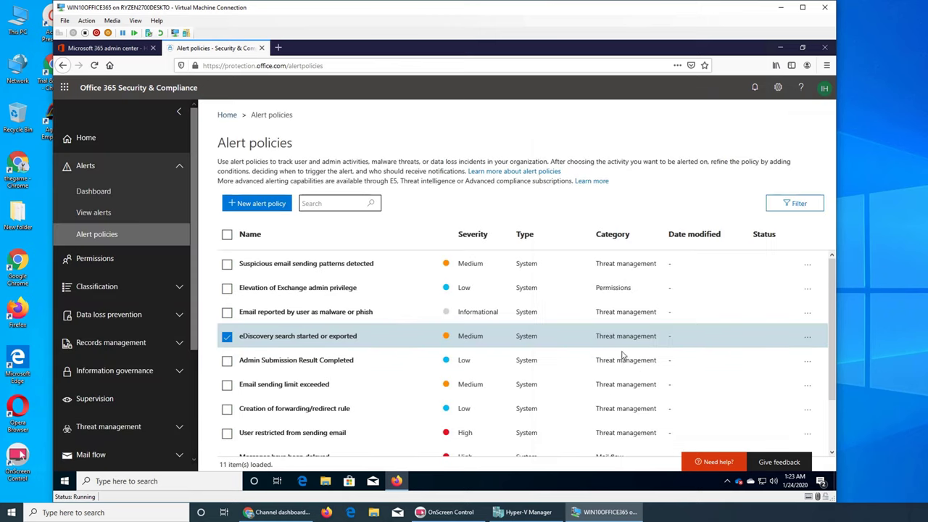
{"action": "left_click", "coordinate": [558, 335]}
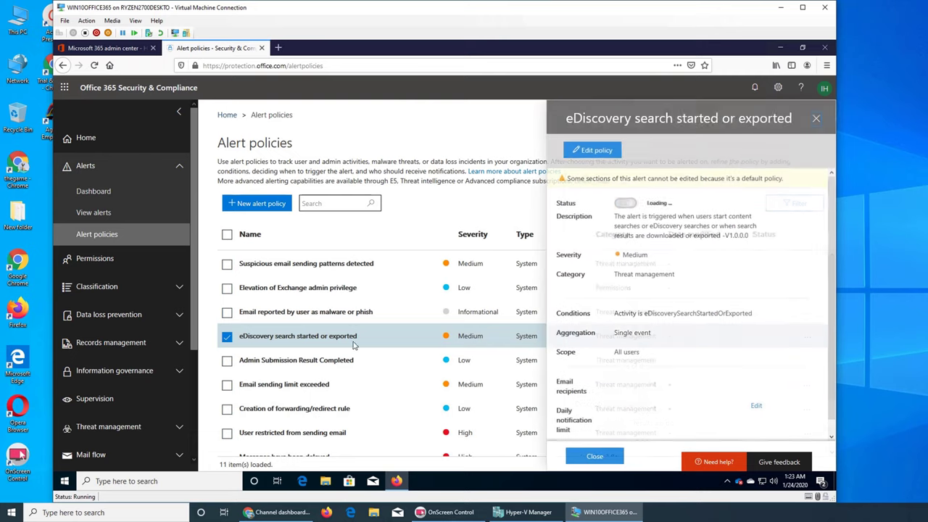
{"action": "left_click", "coordinate": [590, 152]}
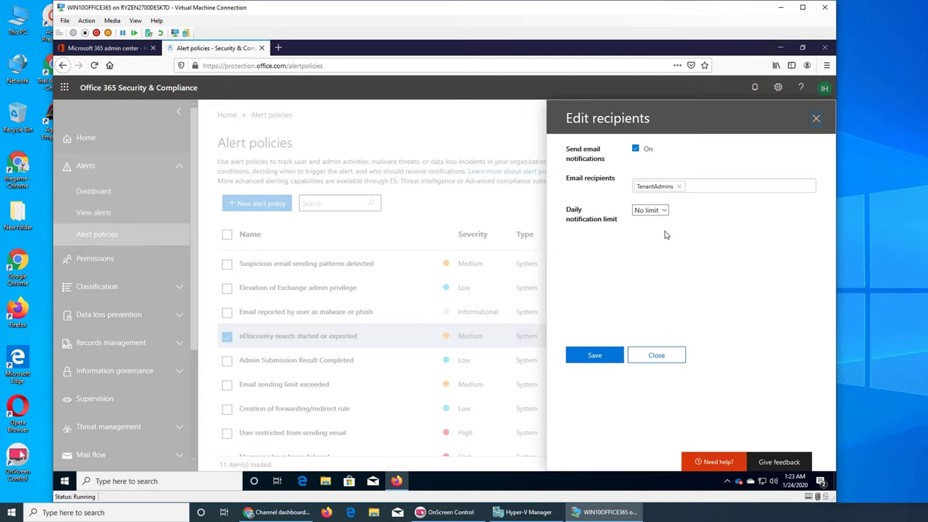
{"action": "left_click", "coordinate": [656, 355]}
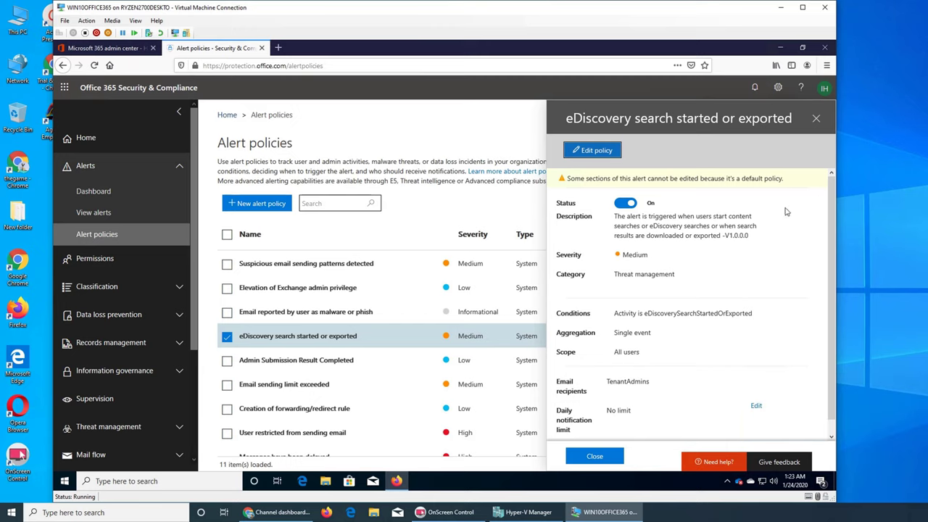
Start a new alert policy named 'test alert policy' with description 'testin alert policy'.
{"action": "left_click", "coordinate": [814, 118]}
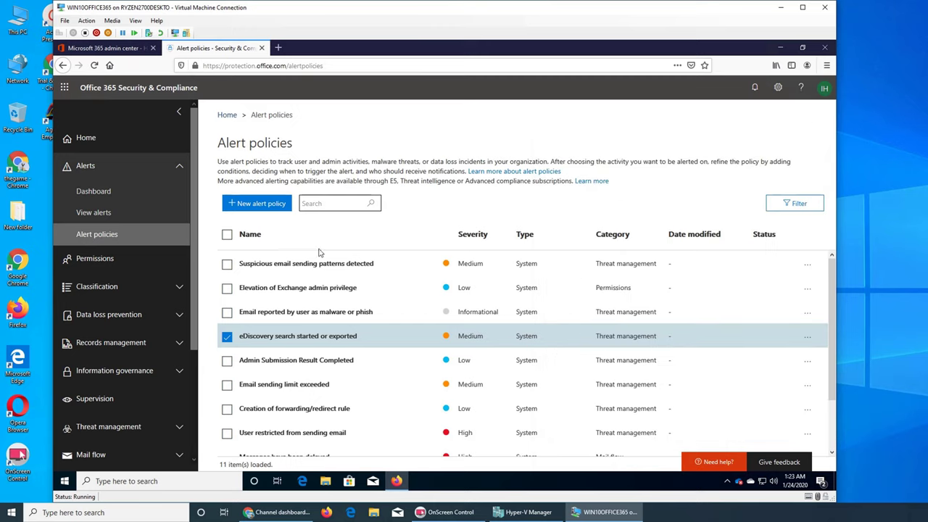
{"action": "left_click", "coordinate": [261, 206]}
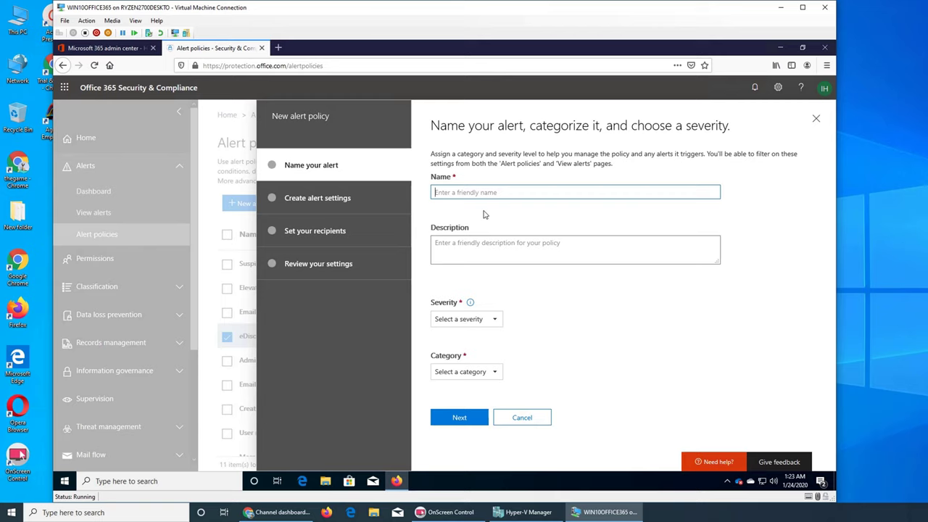
{"action": "type", "text": "test alert policy"}
{"action": "left_click", "coordinate": [496, 253]}
{"action": "type", "text": "testin alert"}
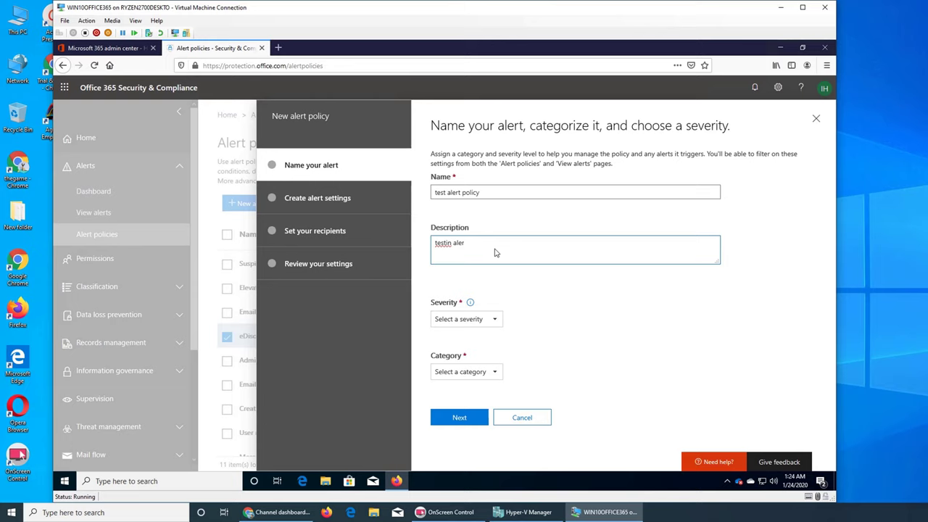
{"action": "type", "text": " policy"}
Set the policy severity to Low and browse the Category options.
{"action": "left_click", "coordinate": [484, 320]}
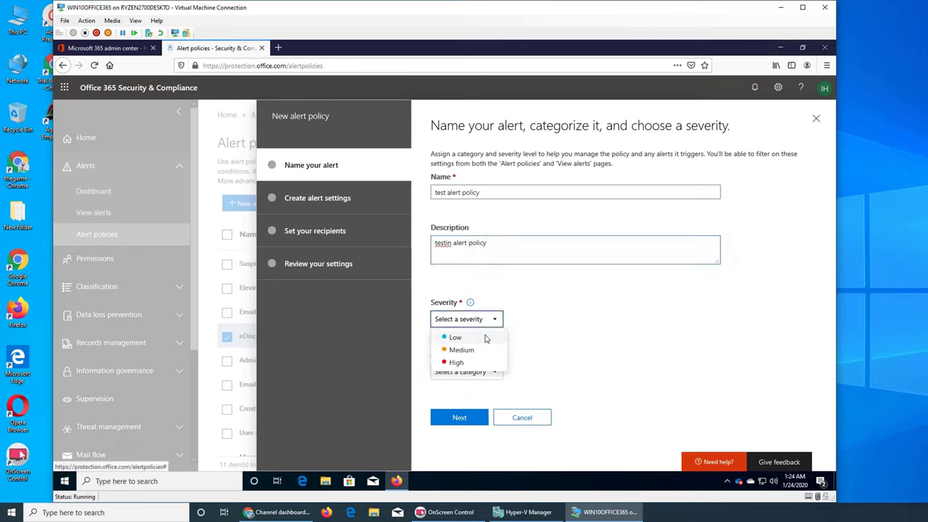
{"action": "left_click", "coordinate": [485, 338]}
{"action": "left_click", "coordinate": [489, 325]}
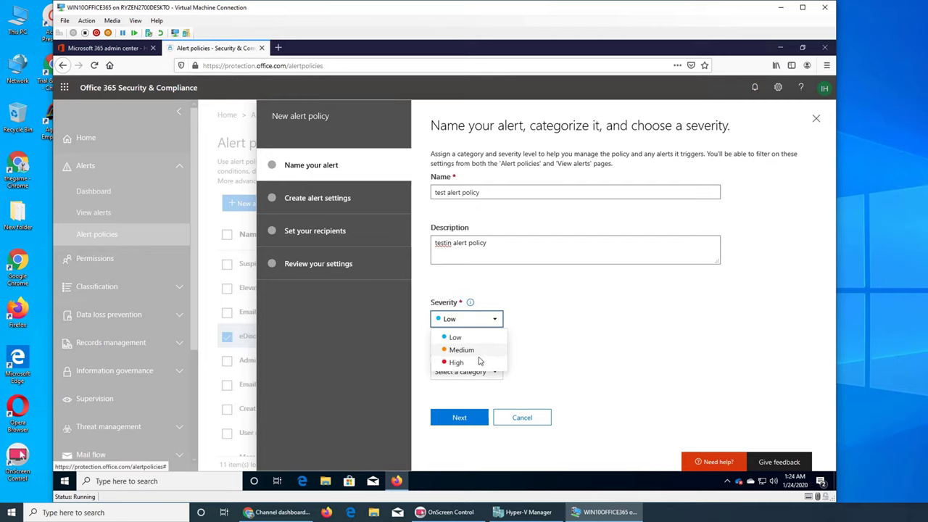
{"action": "left_click", "coordinate": [586, 327]}
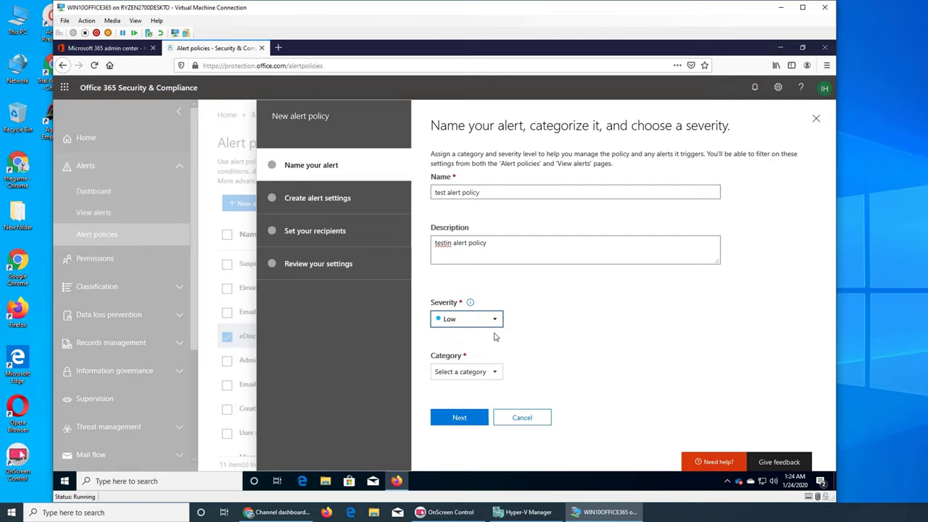
{"action": "left_click", "coordinate": [495, 371]}
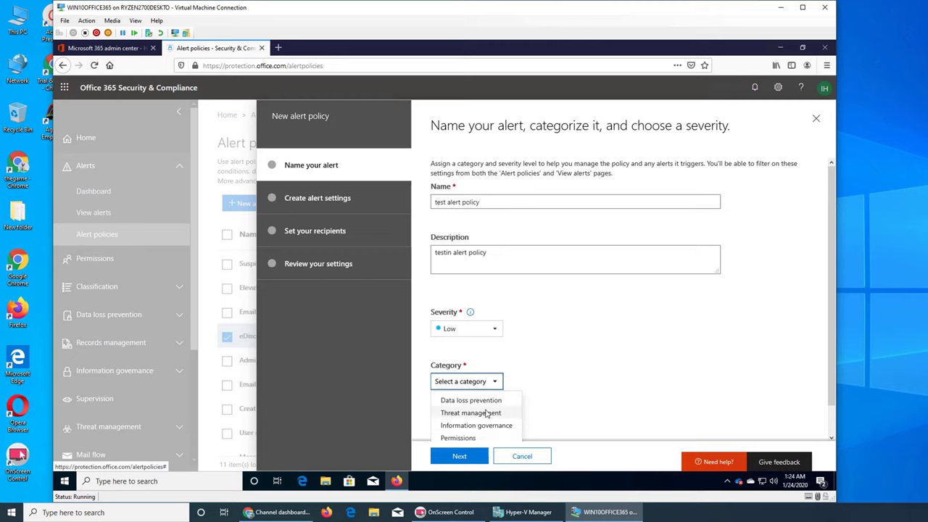
{"action": "scroll", "coordinate": [487, 413], "scroll_direction": "down", "scroll_amount": 1}
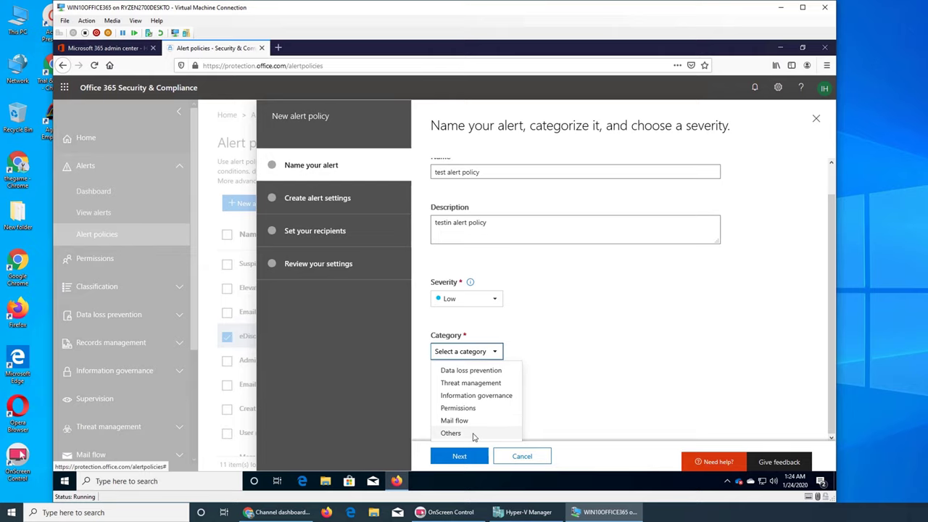
File the policy under the Others category and continue to the activity selection.
{"action": "left_click", "coordinate": [475, 433]}
{"action": "left_click", "coordinate": [467, 419]}
{"action": "left_click", "coordinate": [525, 211]}
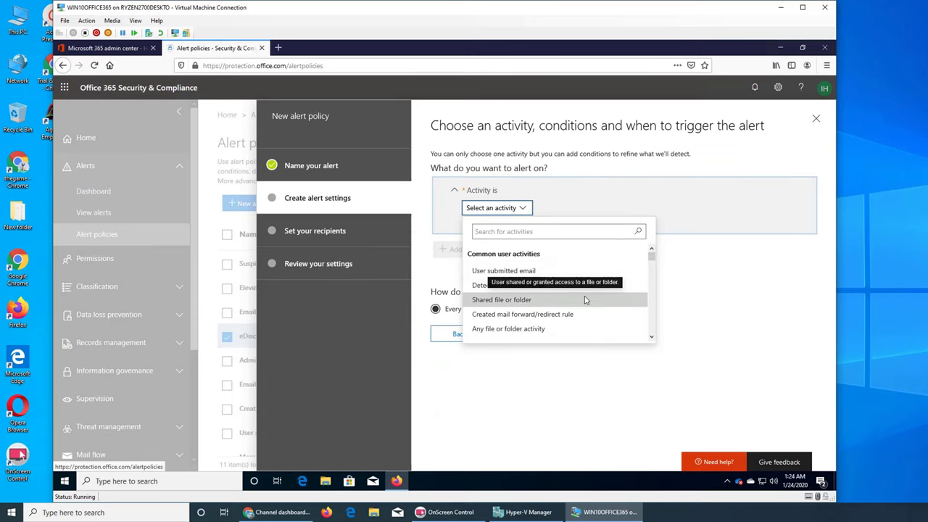
Scroll through the activity list to find the activity that should trigger the alert.
{"action": "scroll", "coordinate": [593, 313], "scroll_direction": "down", "scroll_amount": 5}
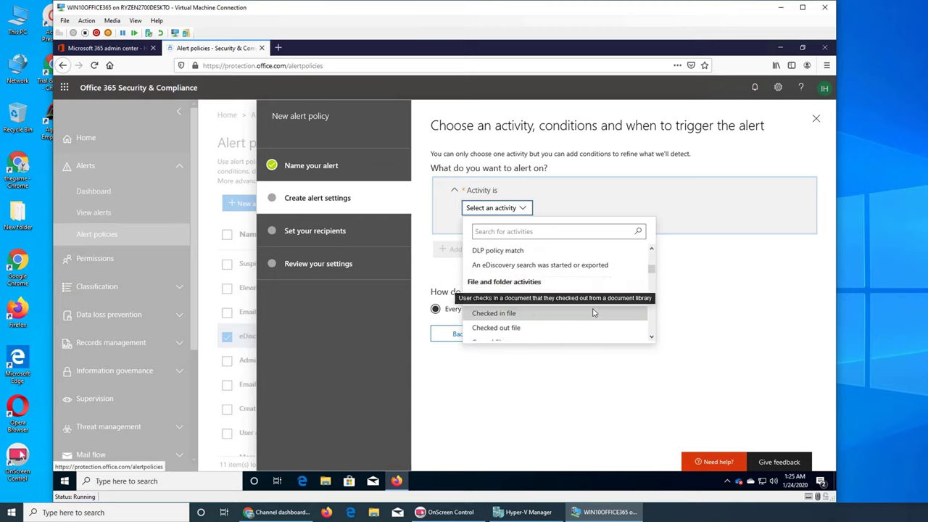
{"action": "scroll", "coordinate": [593, 312], "scroll_direction": "down", "scroll_amount": 10}
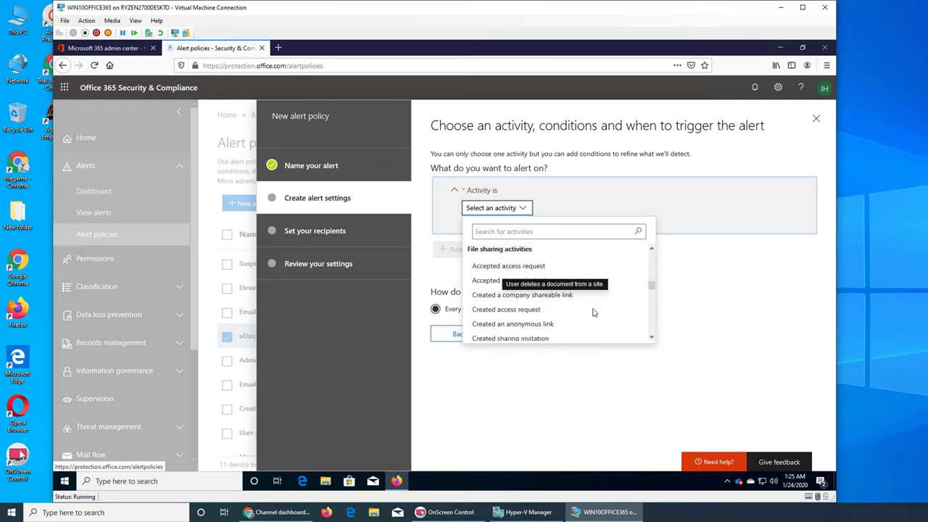
{"action": "scroll", "coordinate": [592, 313], "scroll_direction": "down", "scroll_amount": 15}
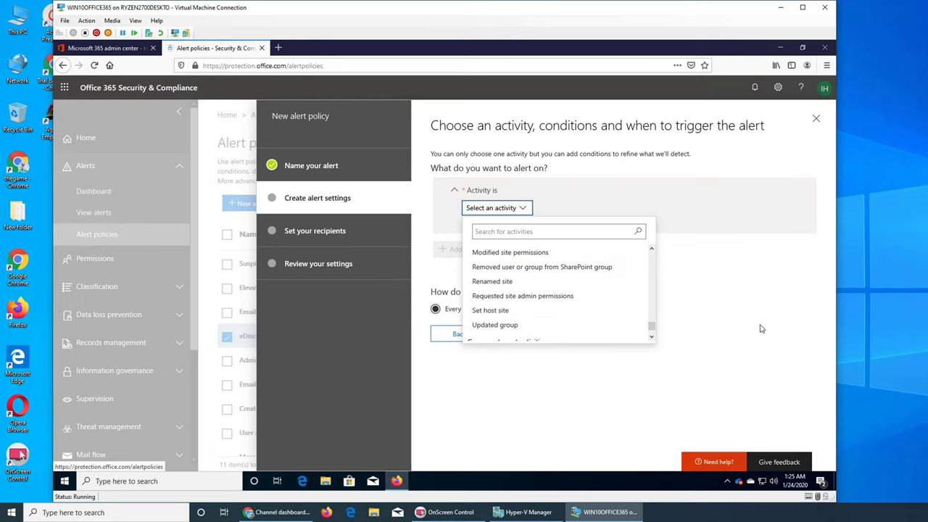
{"action": "scroll", "coordinate": [570, 316], "scroll_direction": "down", "scroll_amount": 3}
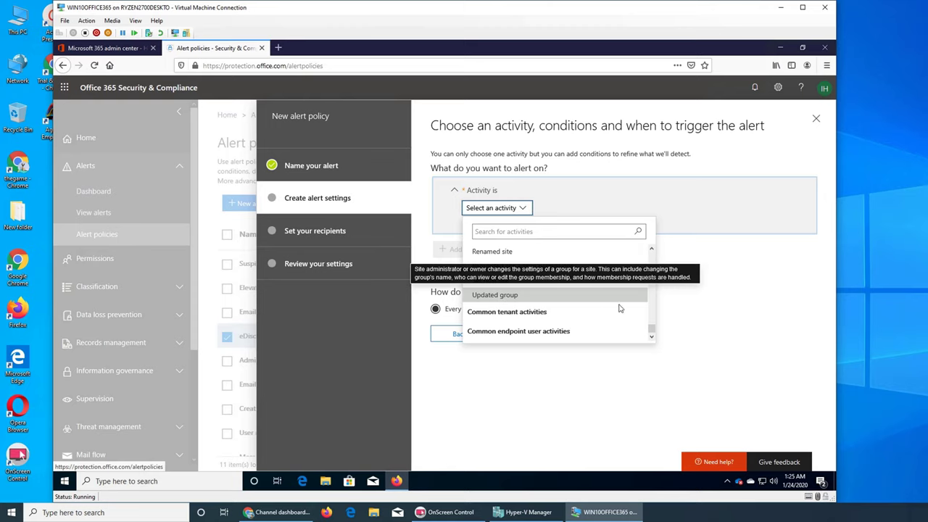
{"action": "scroll", "coordinate": [620, 308], "scroll_direction": "up", "scroll_amount": 15}
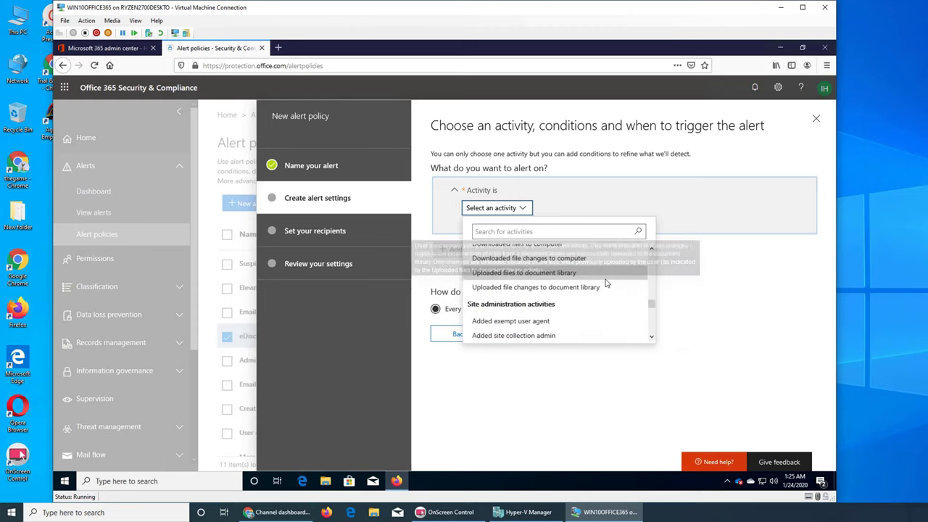
{"action": "scroll", "coordinate": [650, 305], "scroll_direction": "up", "scroll_amount": 2}
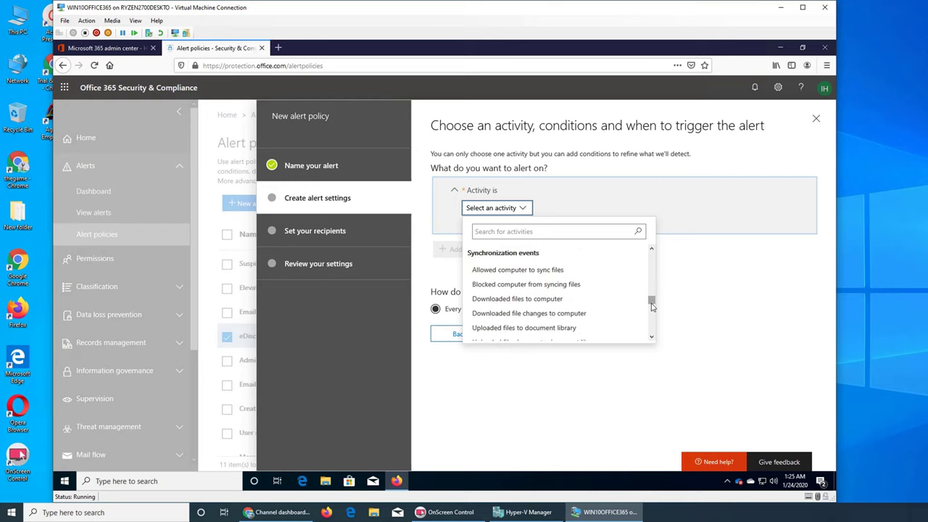
{"action": "scroll", "coordinate": [651, 307], "scroll_direction": "down", "scroll_amount": 3}
{"action": "scroll", "coordinate": [651, 307], "scroll_direction": "up", "scroll_amount": 3}
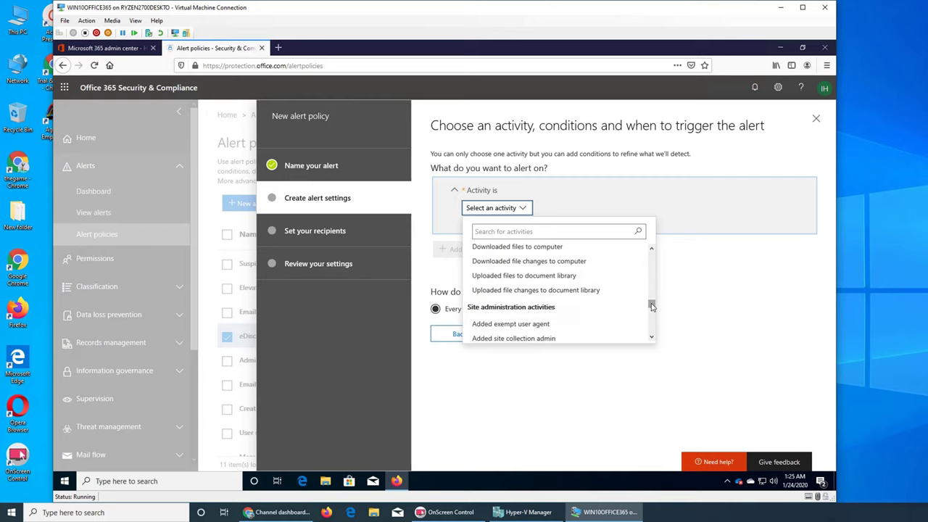
{"action": "scroll", "coordinate": [651, 307], "scroll_direction": "up", "scroll_amount": 2}
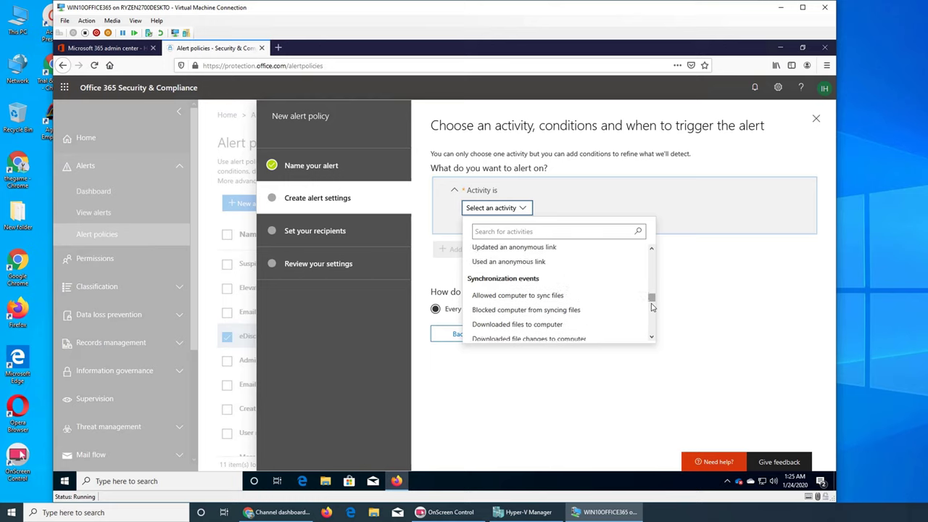
{"action": "scroll", "coordinate": [651, 308], "scroll_direction": "up", "scroll_amount": 3}
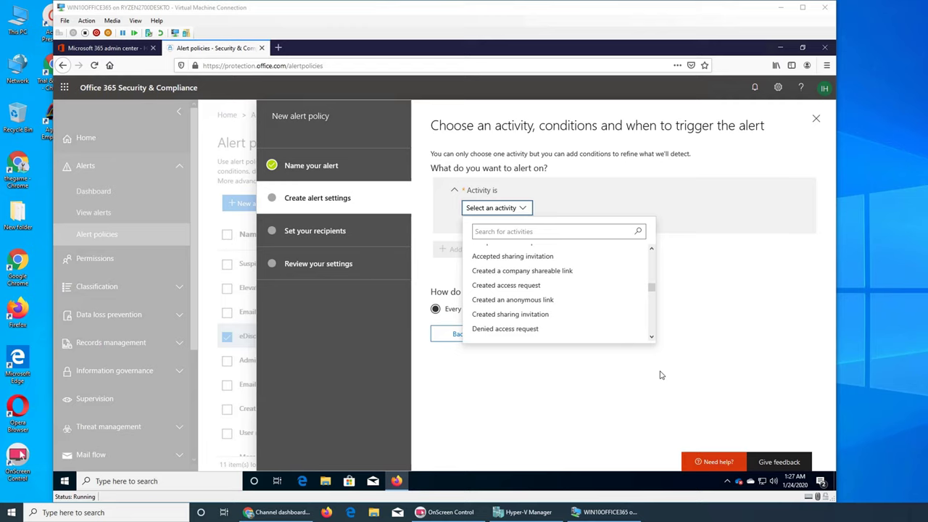
{"action": "left_click", "coordinate": [753, 343]}
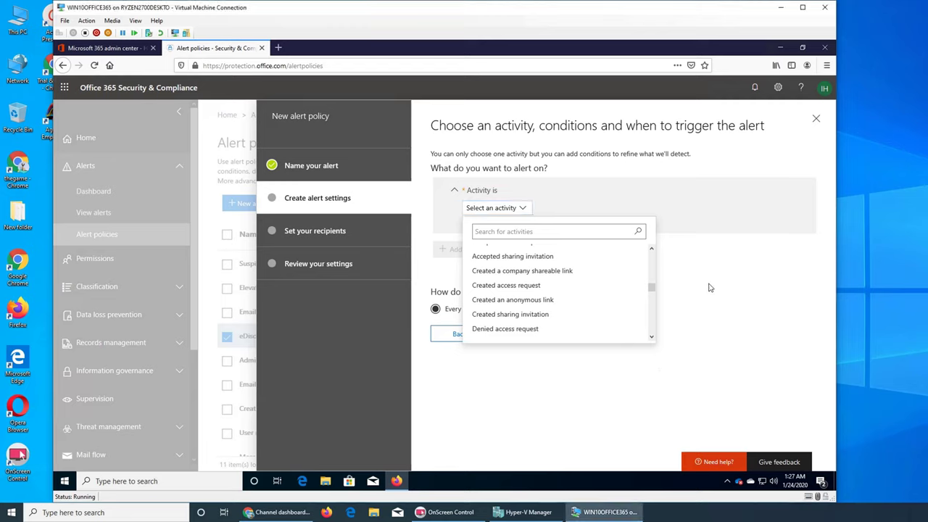
{"action": "scroll", "coordinate": [629, 286], "scroll_direction": "up", "scroll_amount": 5}
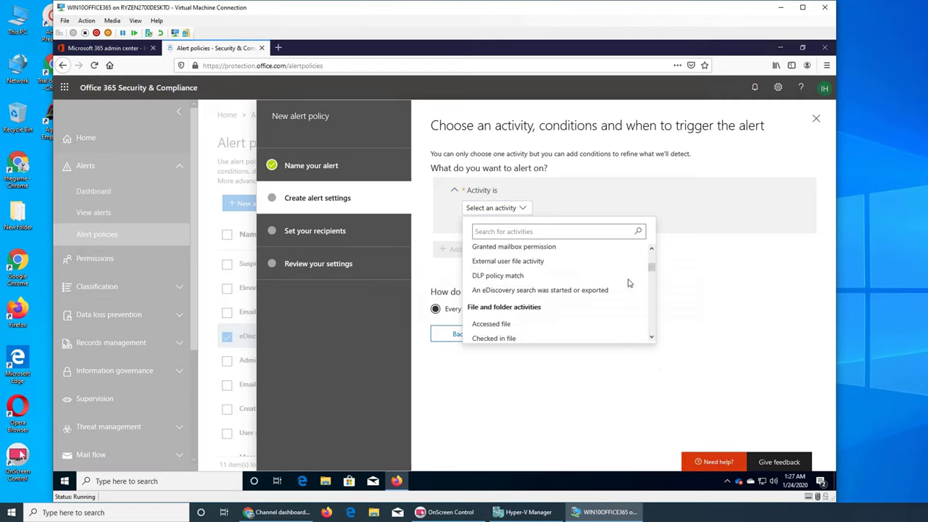
Make Accessed file the triggering activity, trying and then removing an IP address condition.
{"action": "left_click", "coordinate": [519, 323]}
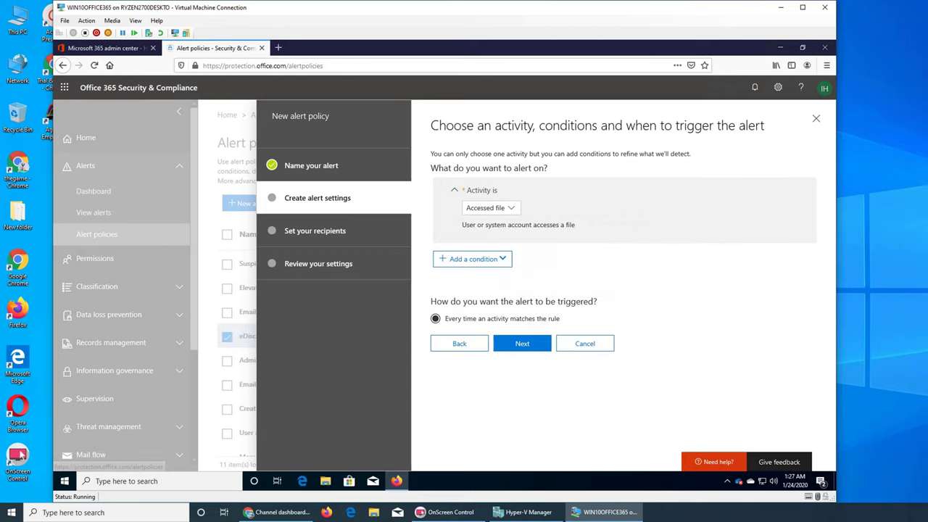
{"action": "left_click", "coordinate": [499, 262]}
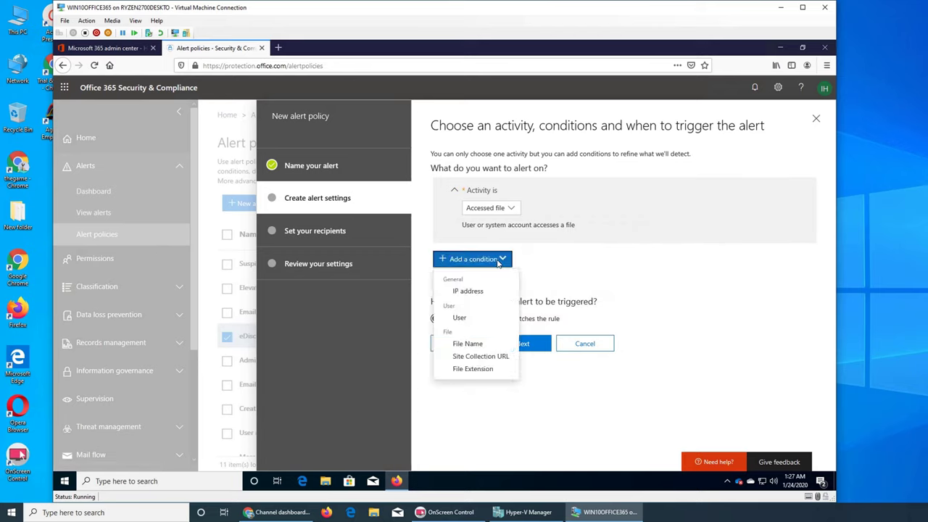
{"action": "left_click", "coordinate": [468, 291]}
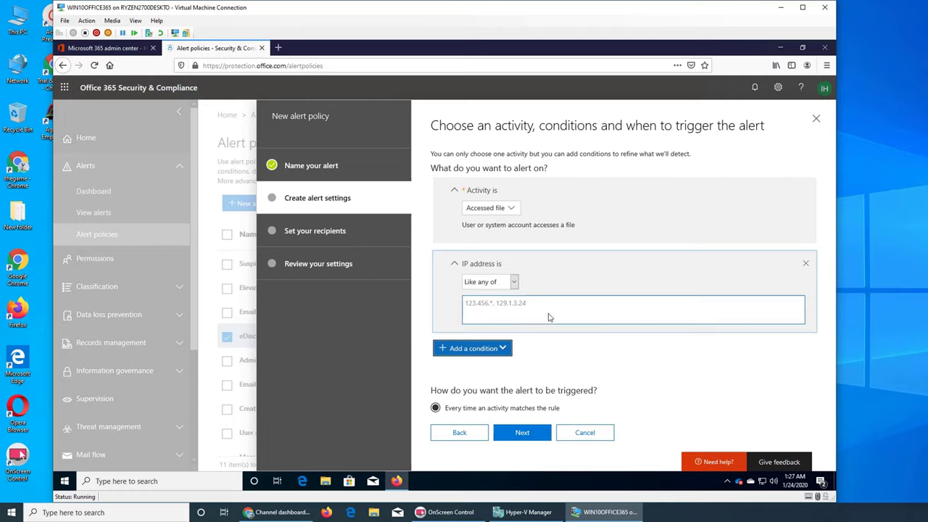
{"action": "left_click", "coordinate": [805, 265]}
{"action": "left_click", "coordinate": [806, 265]}
Try a User condition with Any of these, then remove it again.
{"action": "left_click", "coordinate": [486, 261]}
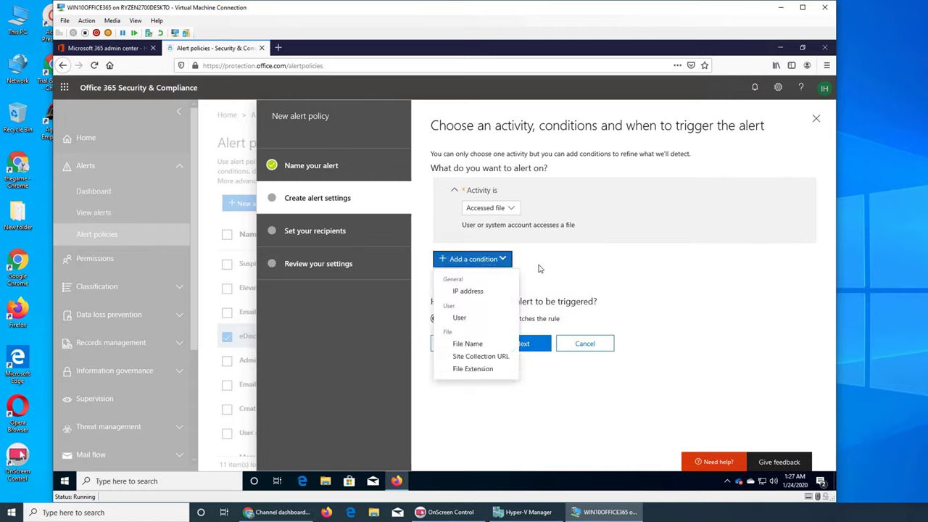
{"action": "left_click", "coordinate": [477, 319]}
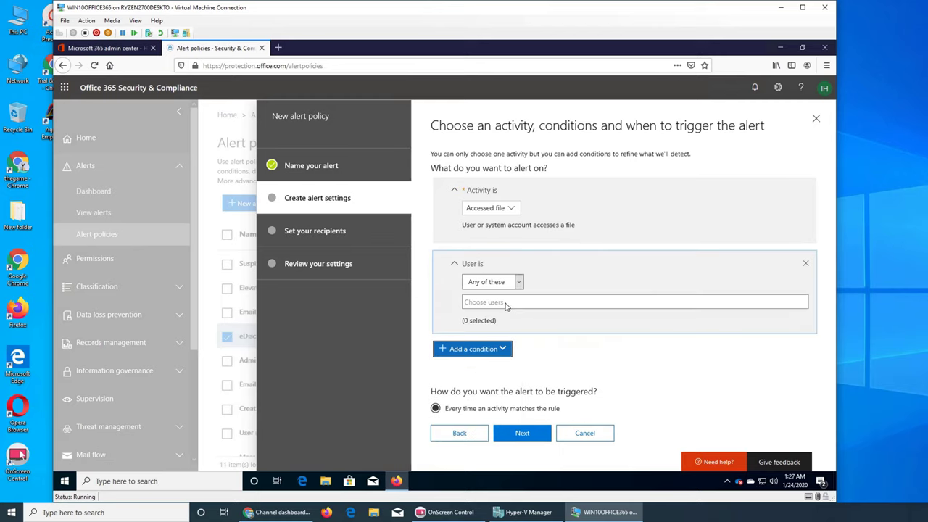
{"action": "left_click", "coordinate": [518, 285]}
{"action": "left_click", "coordinate": [512, 296]}
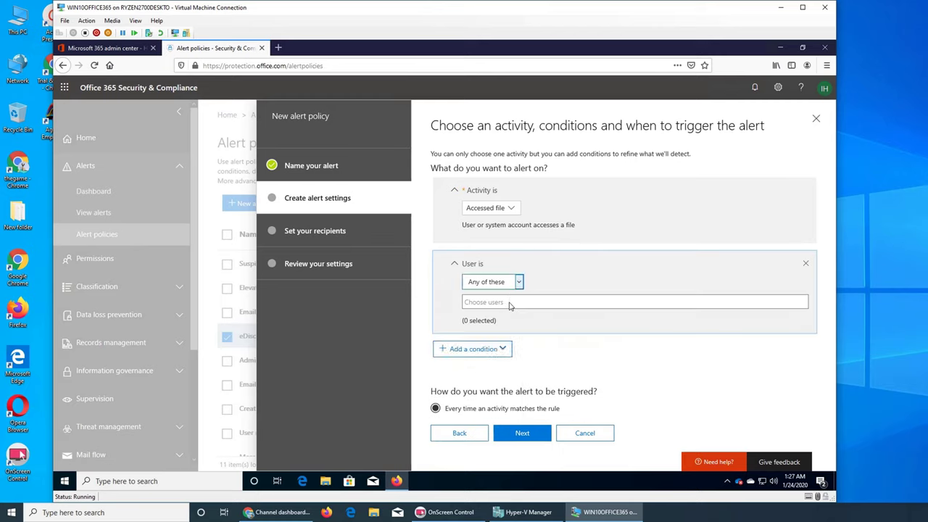
{"action": "left_click", "coordinate": [805, 263]}
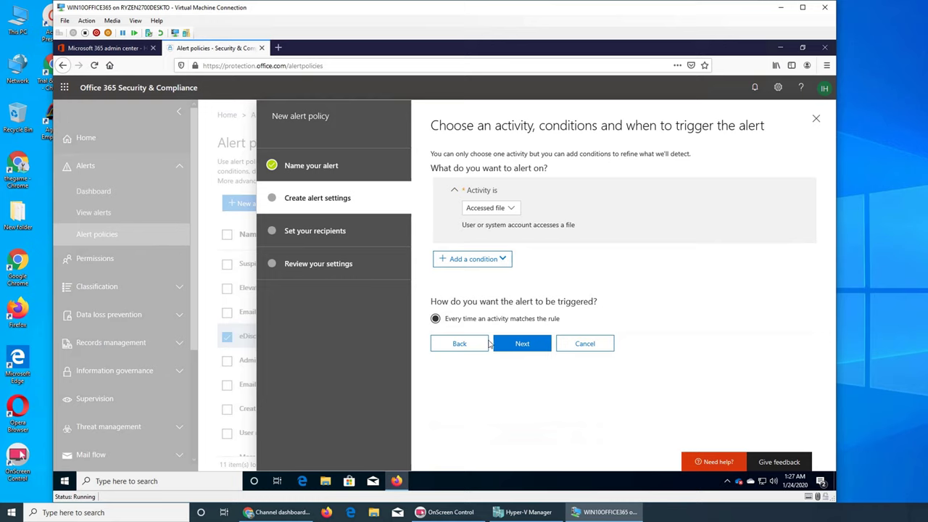
{"action": "left_click", "coordinate": [484, 261]}
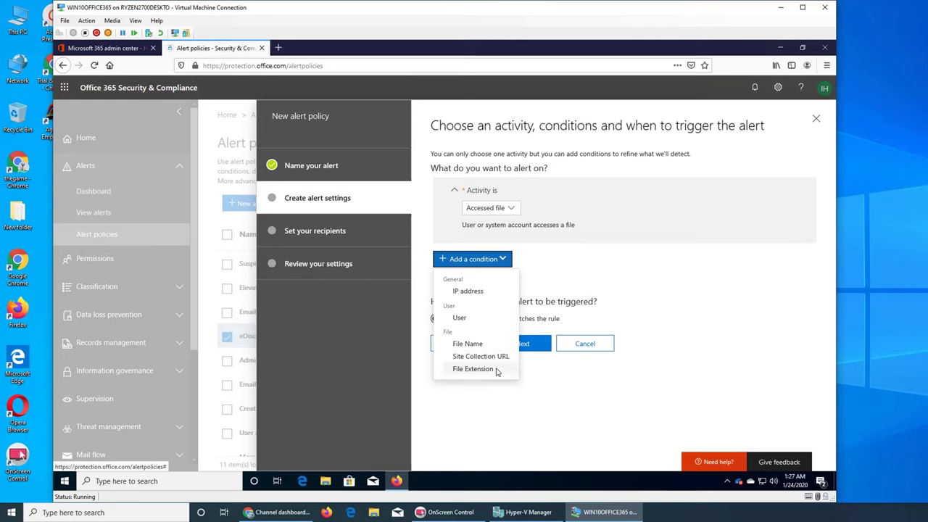
{"action": "left_click", "coordinate": [574, 293]}
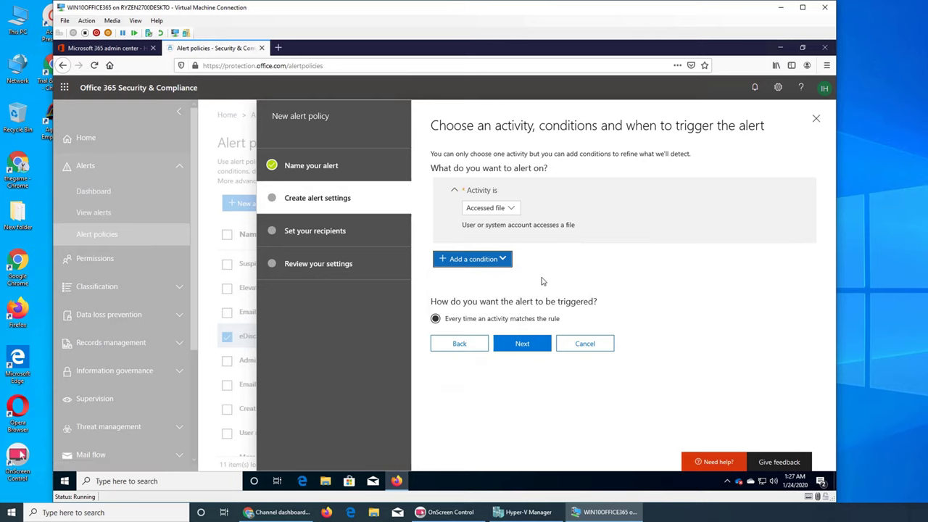
Add a User is condition with two users found by searching the target user's name.
{"action": "left_click", "coordinate": [493, 260]}
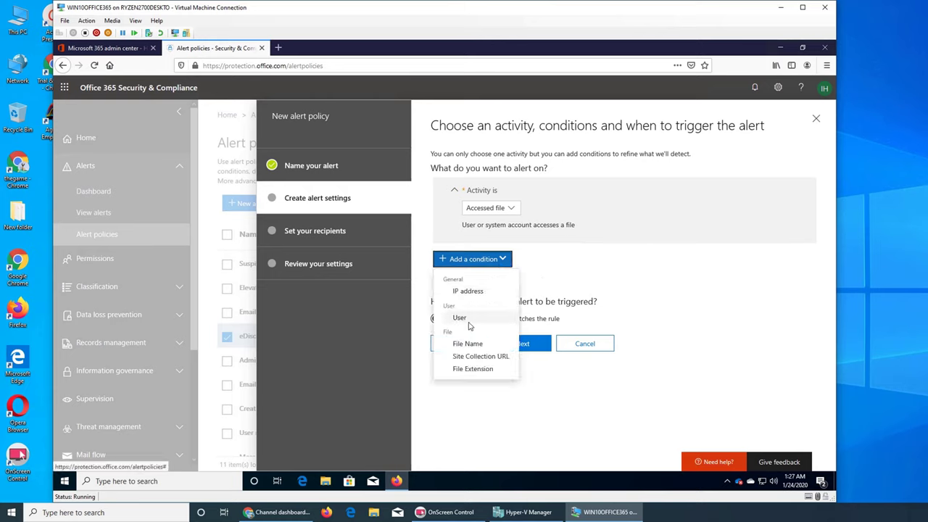
{"action": "left_click", "coordinate": [467, 319]}
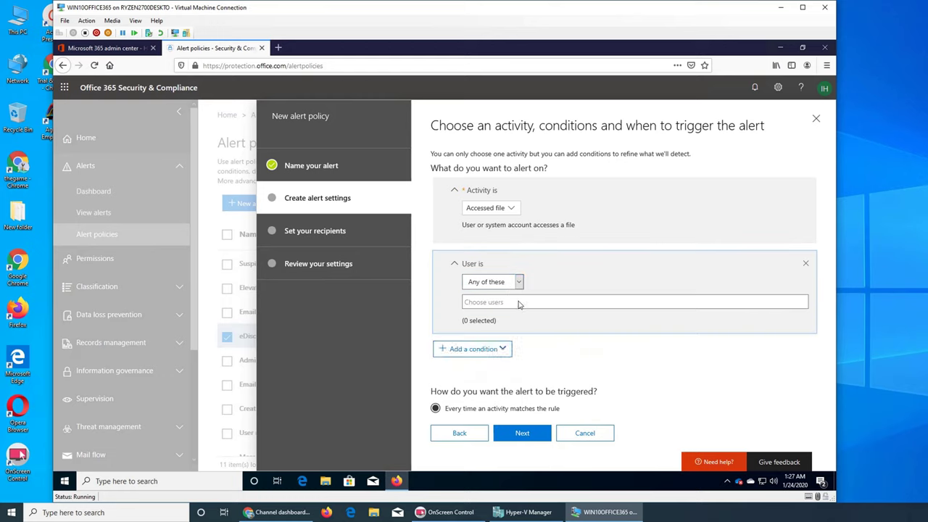
{"action": "left_click", "coordinate": [518, 302]}
{"action": "type", "text": "aslan"}
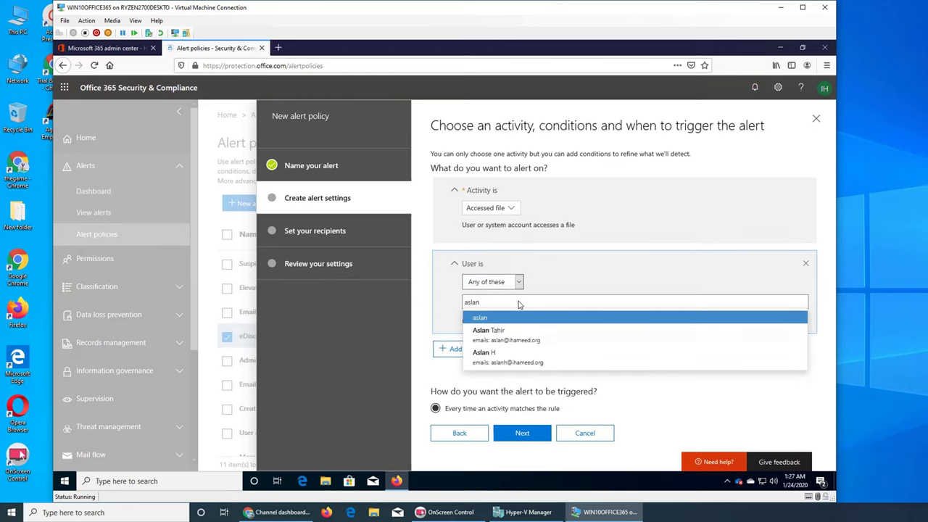
{"action": "left_click", "coordinate": [536, 331]}
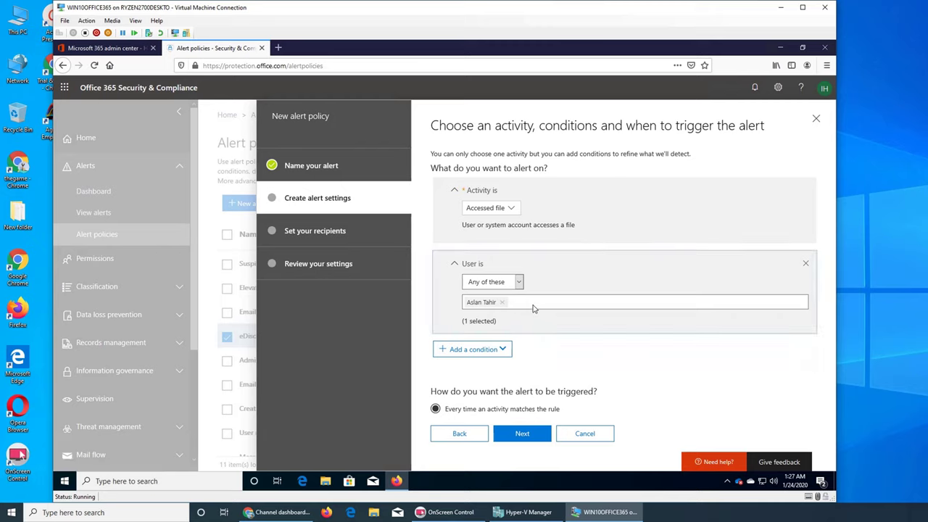
{"action": "left_click", "coordinate": [533, 308]}
{"action": "type", "text": "aslan"}
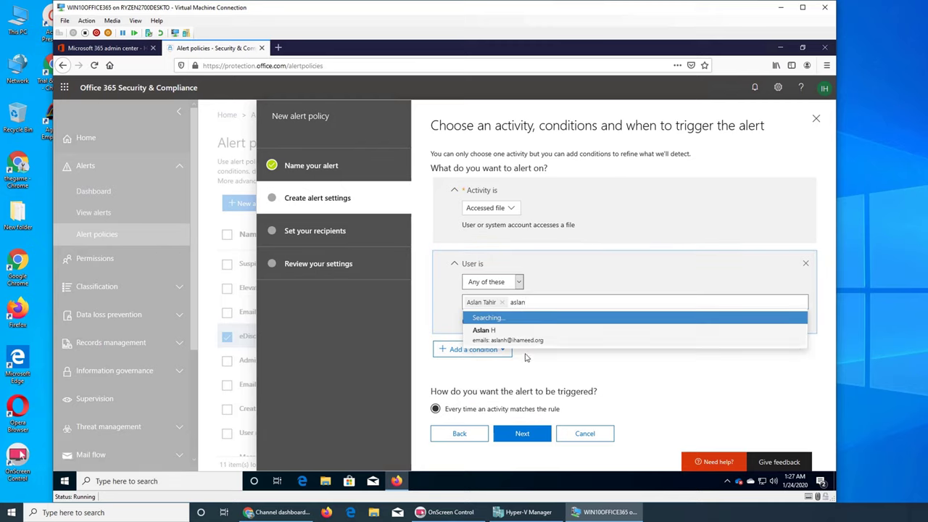
{"action": "left_click", "coordinate": [529, 335]}
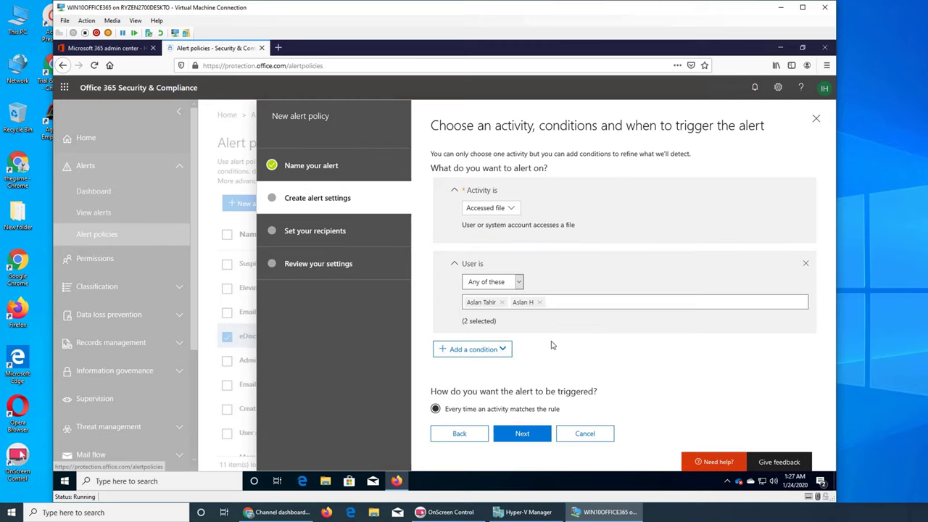
{"action": "left_click", "coordinate": [483, 354]}
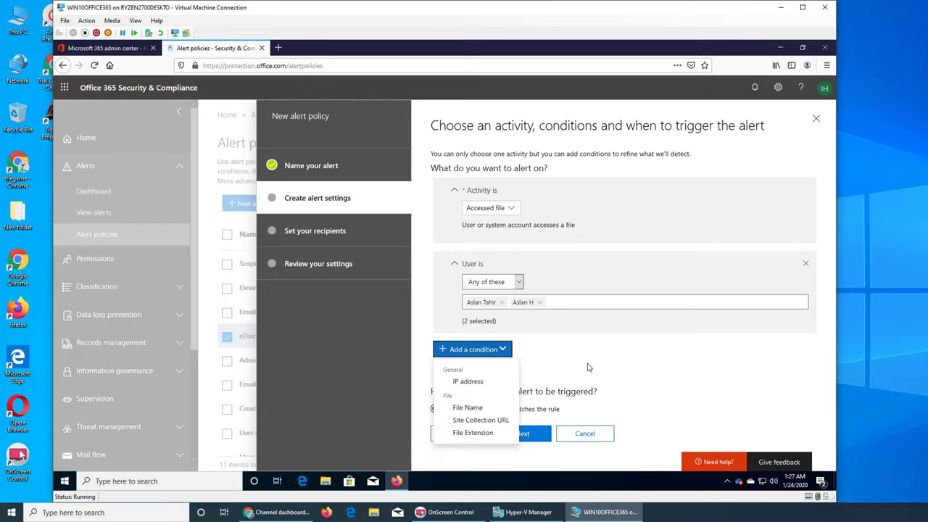
{"action": "left_click", "coordinate": [558, 357]}
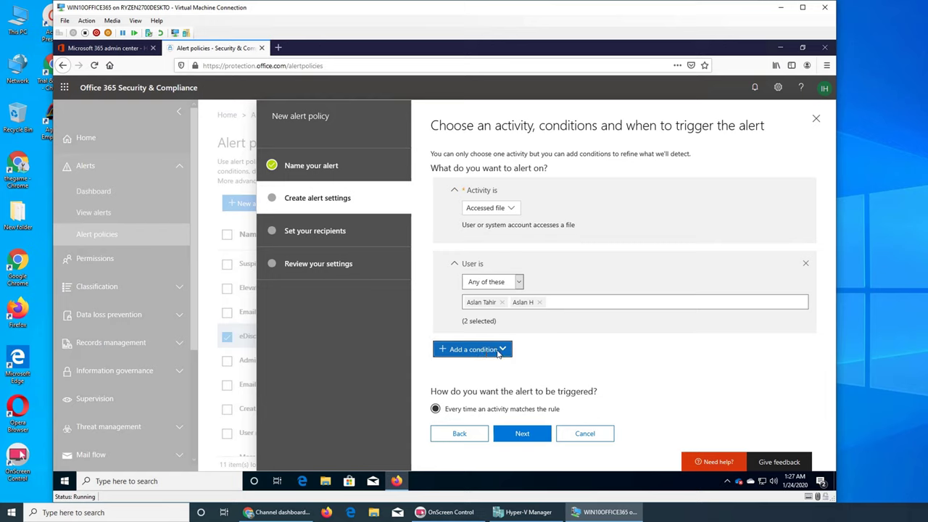
Accept the default recipients, keep the policy turned on right away, and finish the wizard.
{"action": "left_click", "coordinate": [520, 433]}
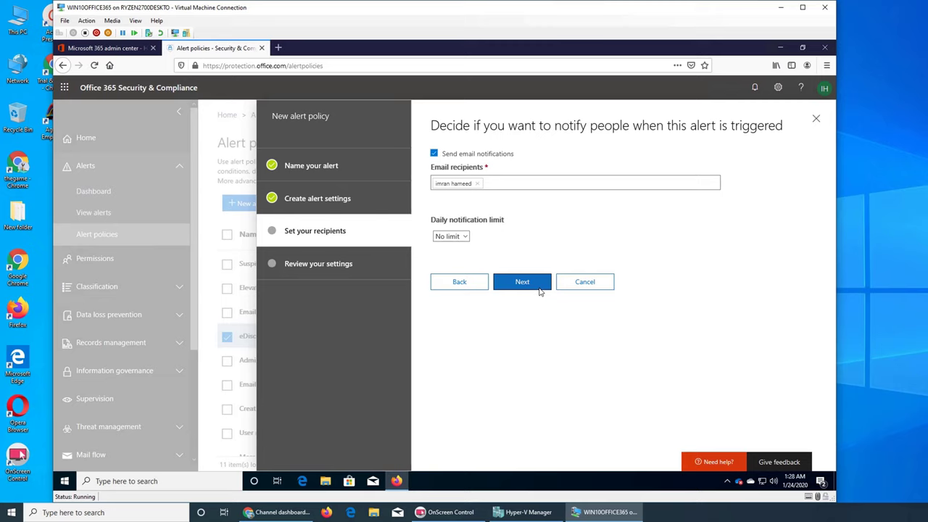
{"action": "left_click", "coordinate": [538, 290]}
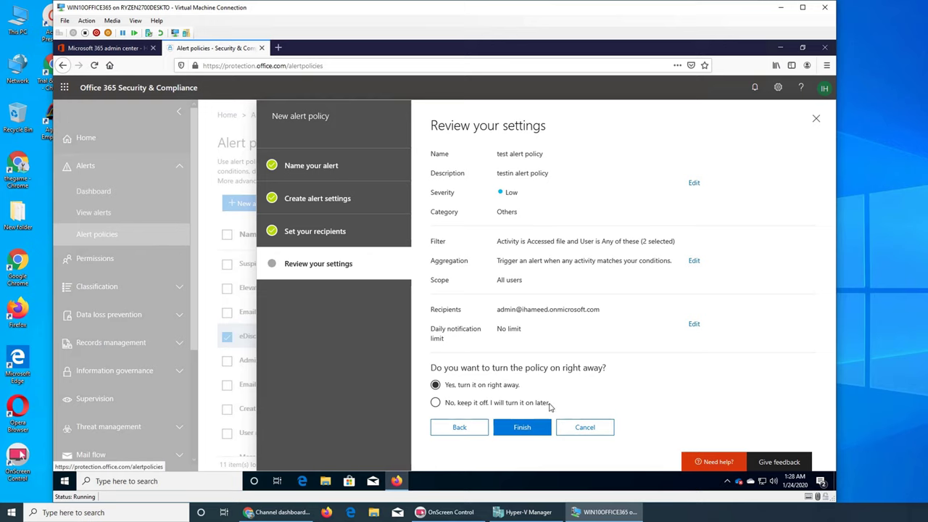
{"action": "left_click", "coordinate": [524, 427]}
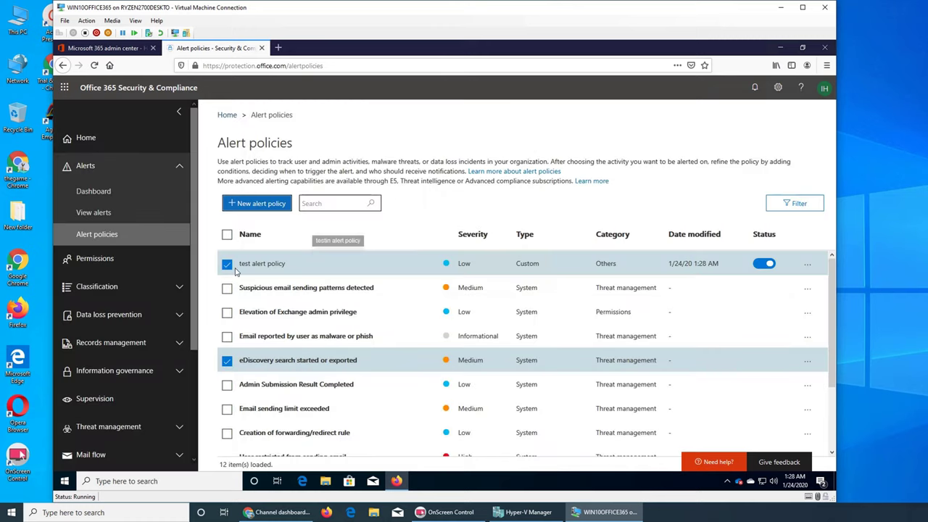
Clear the policy row selection, minimize Firefox, and launch Microsoft Edge from the desktop.
{"action": "left_click", "coordinate": [227, 263]}
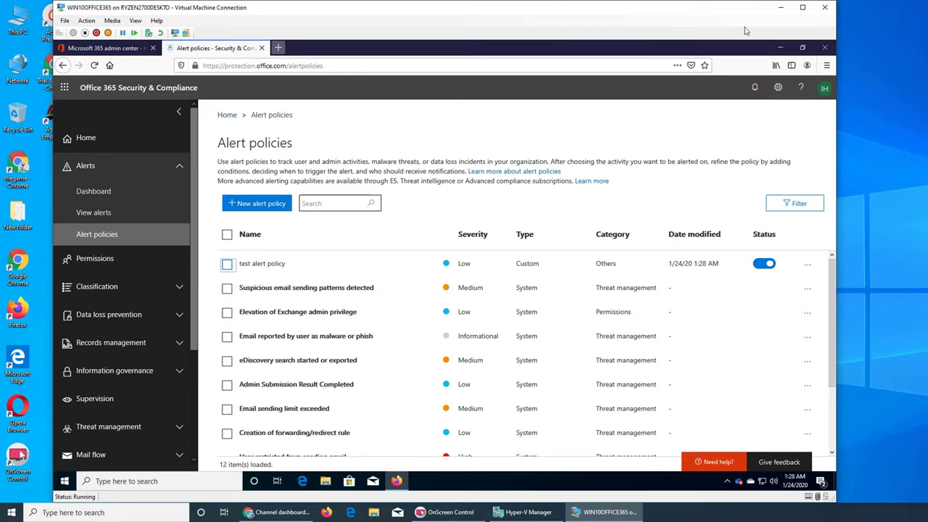
{"action": "left_click", "coordinate": [777, 48]}
{"action": "double_click", "coordinate": [75, 219]}
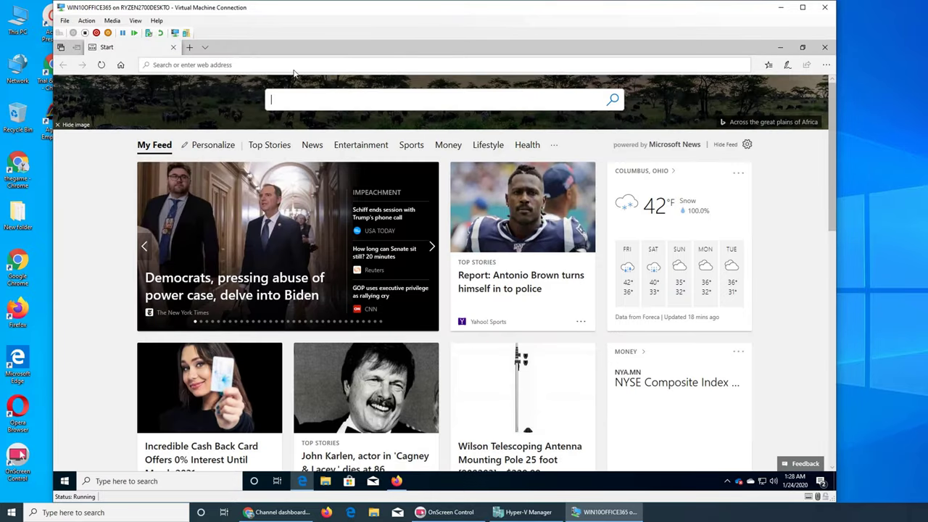
Back in Firefox, load onedrive.live.com in a new tab and open its Sign in form.
{"action": "left_click", "coordinate": [781, 47]}
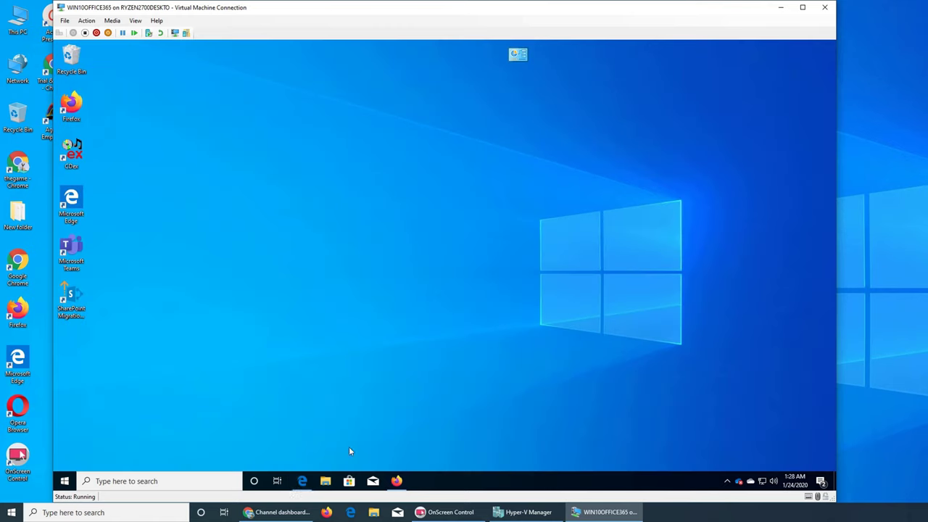
{"action": "left_click", "coordinate": [403, 479]}
{"action": "left_click", "coordinate": [288, 49]}
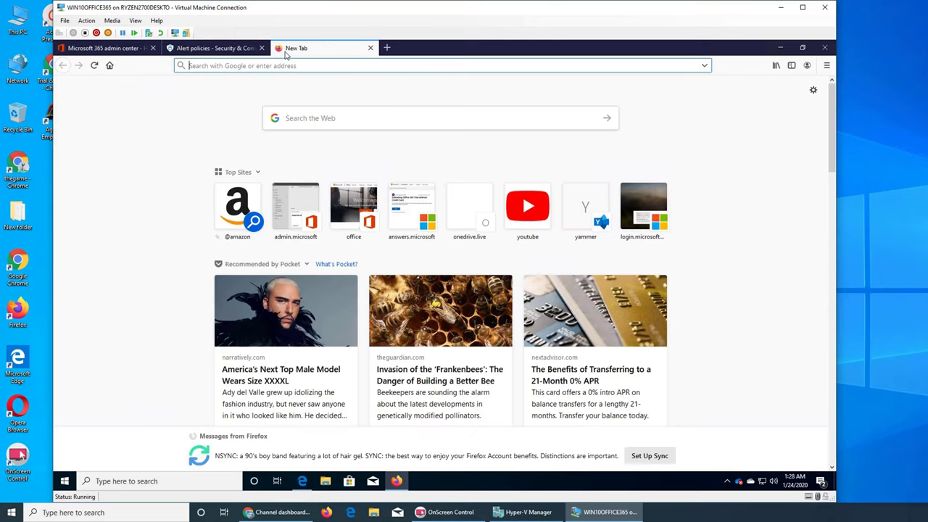
{"action": "type", "text": "ad"}
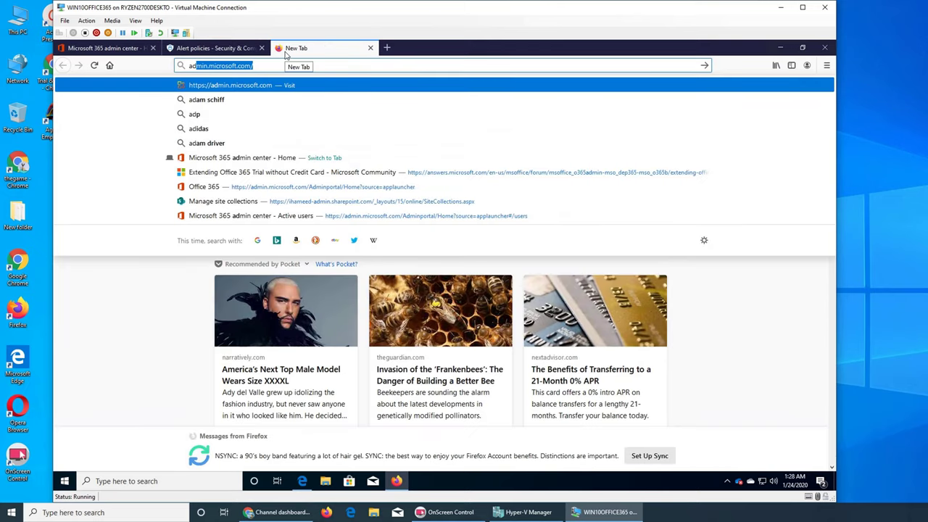
{"action": "key", "text": "BackSpace"}
{"action": "key", "text": "BackSpace"}
{"action": "key", "text": "BackSpace"}
{"action": "type", "text": "onedrive.live"}
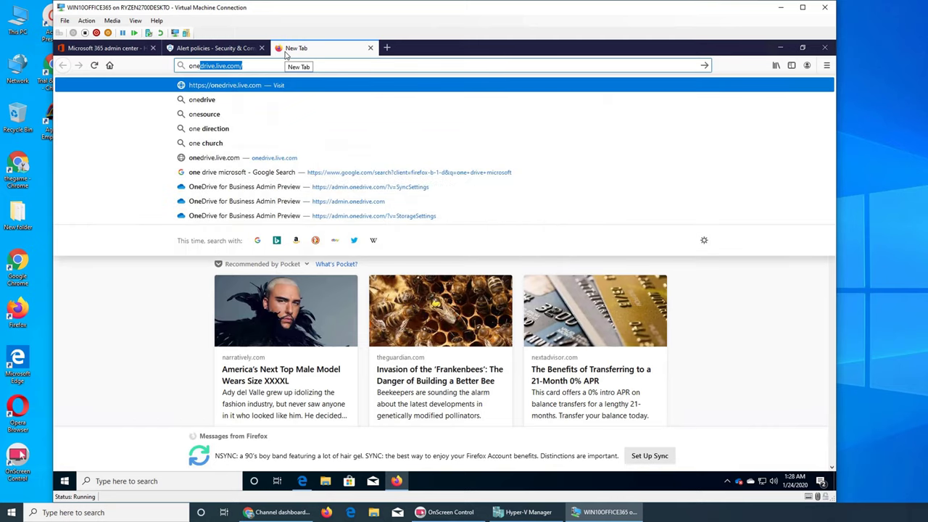
{"action": "key", "text": "Return"}
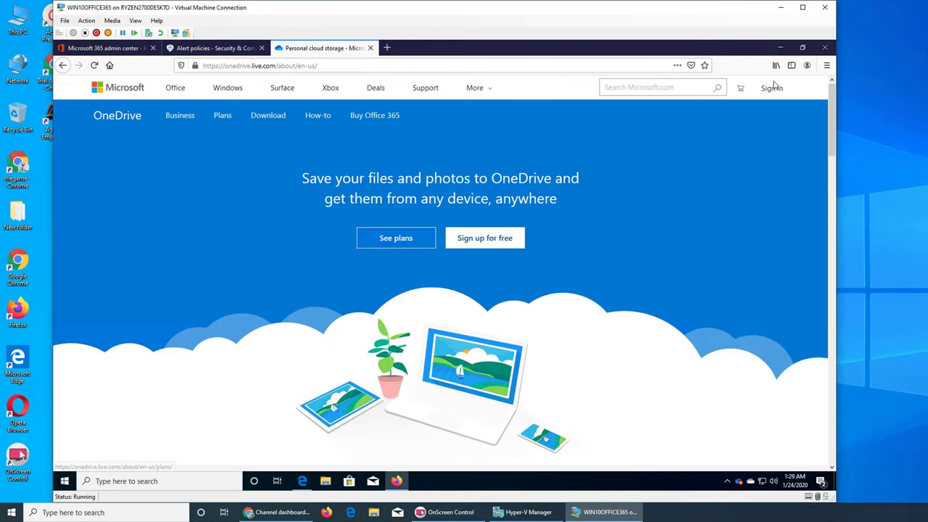
{"action": "left_click", "coordinate": [772, 87]}
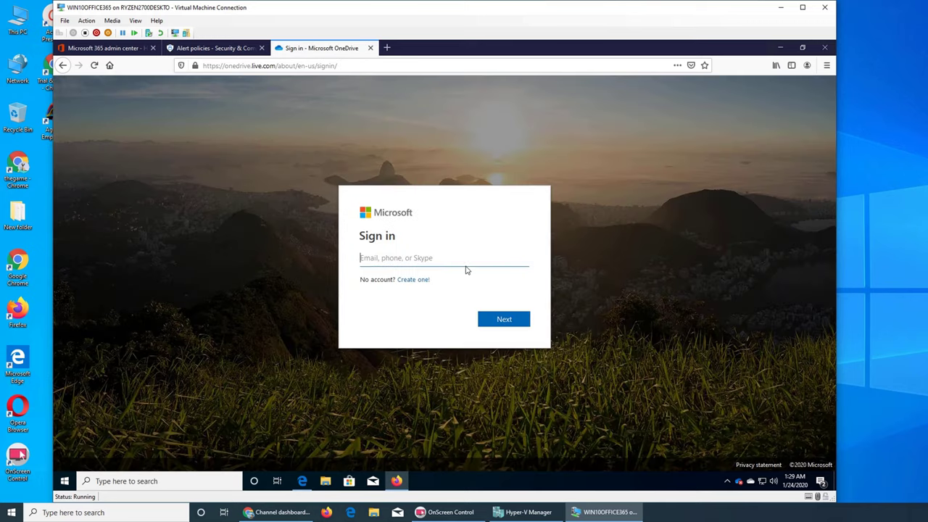
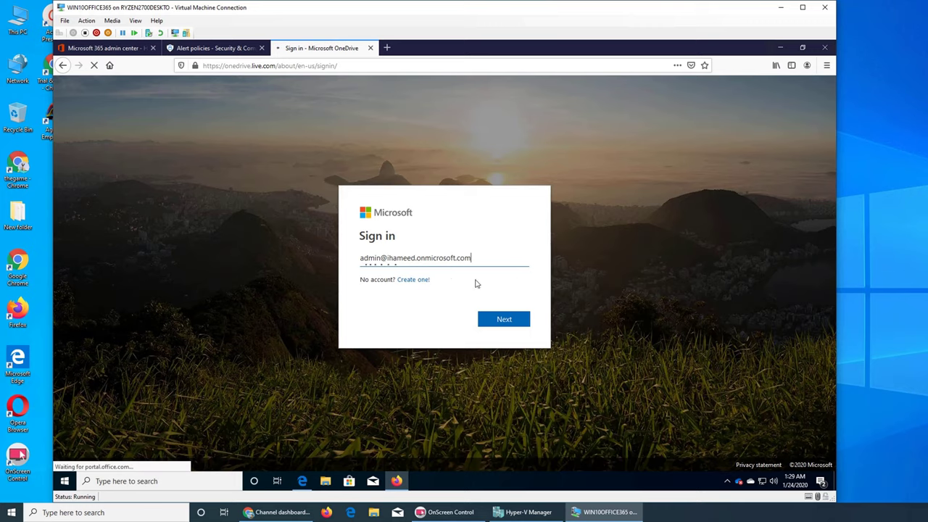
Sign in to Microsoft with the tenant admin account's e-mail address.
{"action": "key", "text": "Return"}
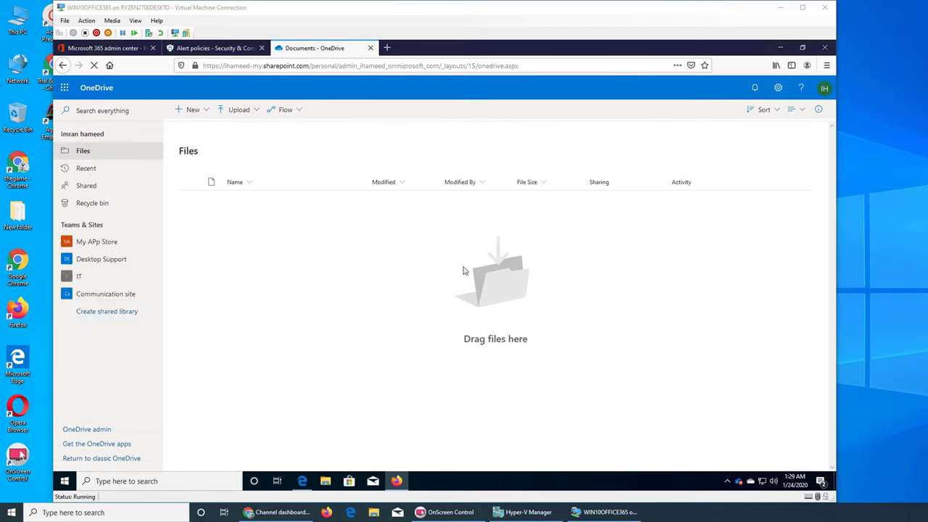
Browse the site document libraries to reach the Communication site's 4admin folder.
{"action": "left_click", "coordinate": [101, 243]}
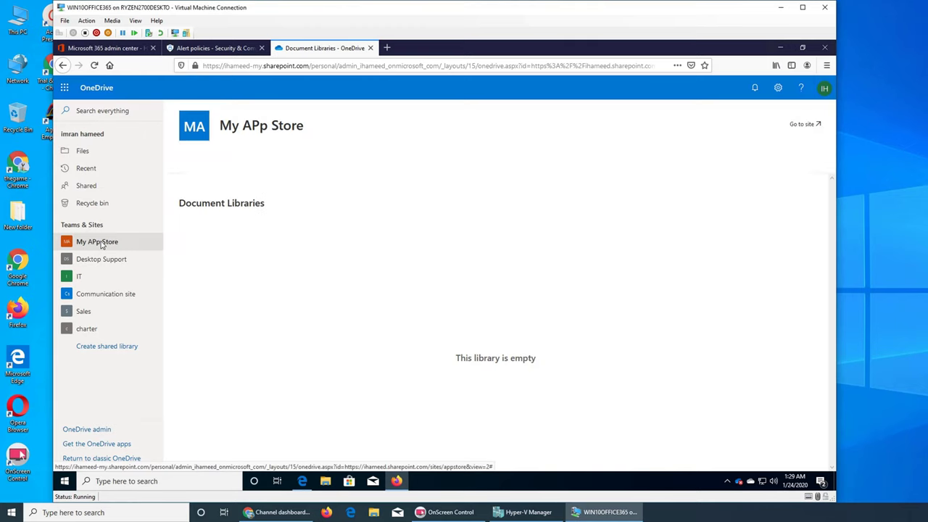
{"action": "left_click", "coordinate": [92, 260]}
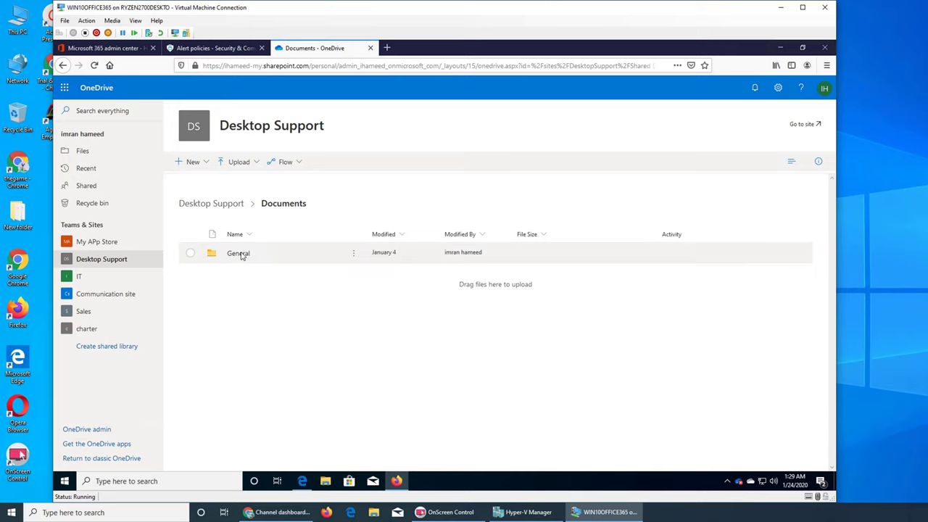
{"action": "left_click", "coordinate": [238, 253]}
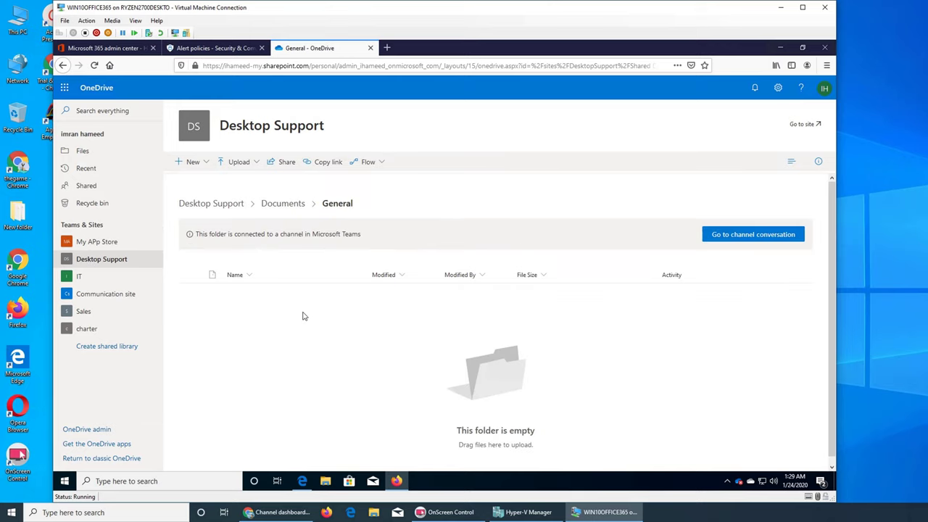
{"action": "left_click", "coordinate": [85, 277]}
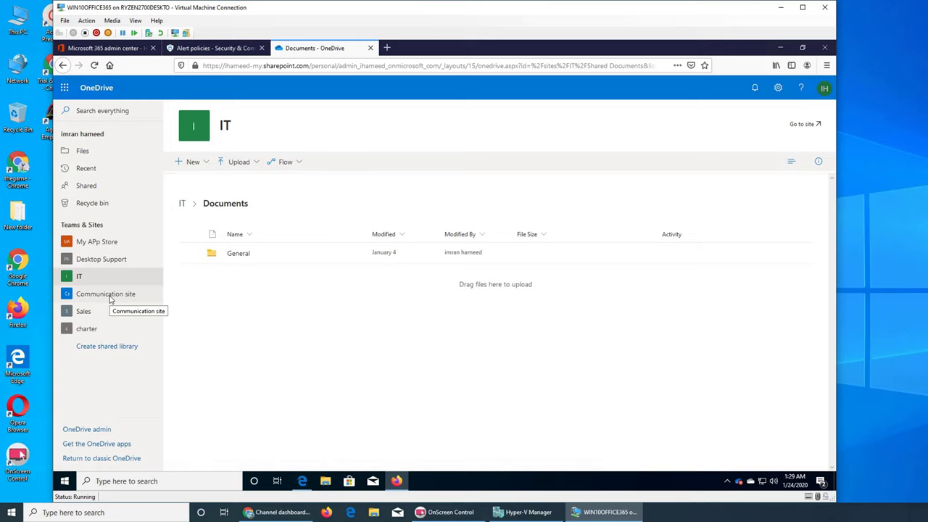
{"action": "left_click", "coordinate": [110, 297]}
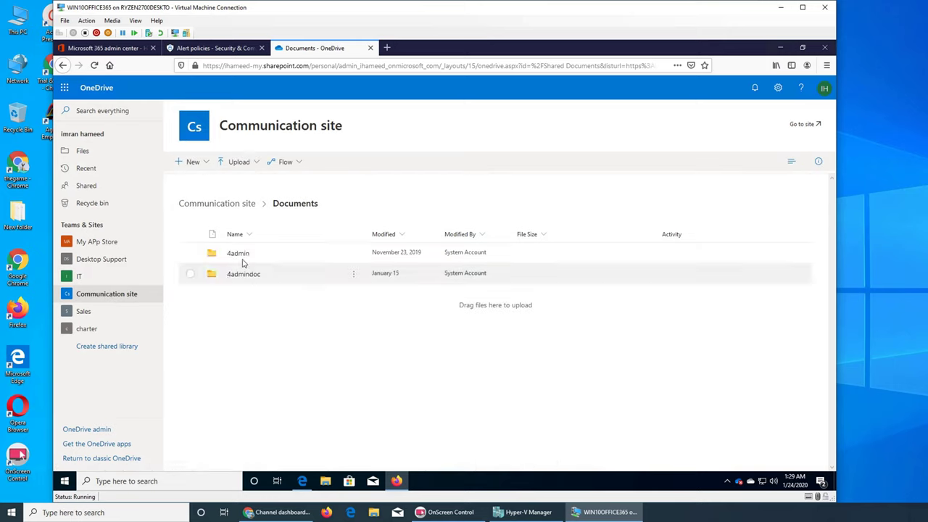
{"action": "left_click", "coordinate": [240, 256]}
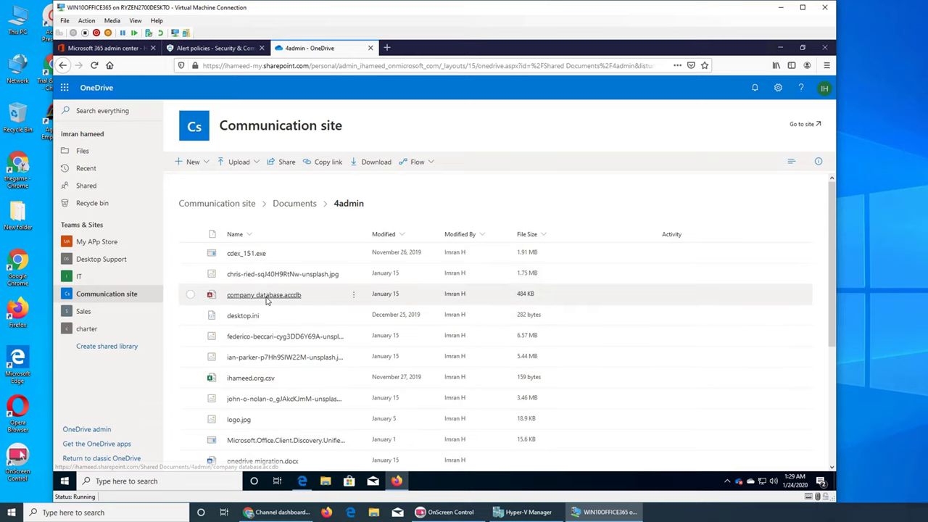
Open company database.accdb, then return to the 4admin OneDrive library tab.
{"action": "mouse_move", "coordinate": [266, 300]}
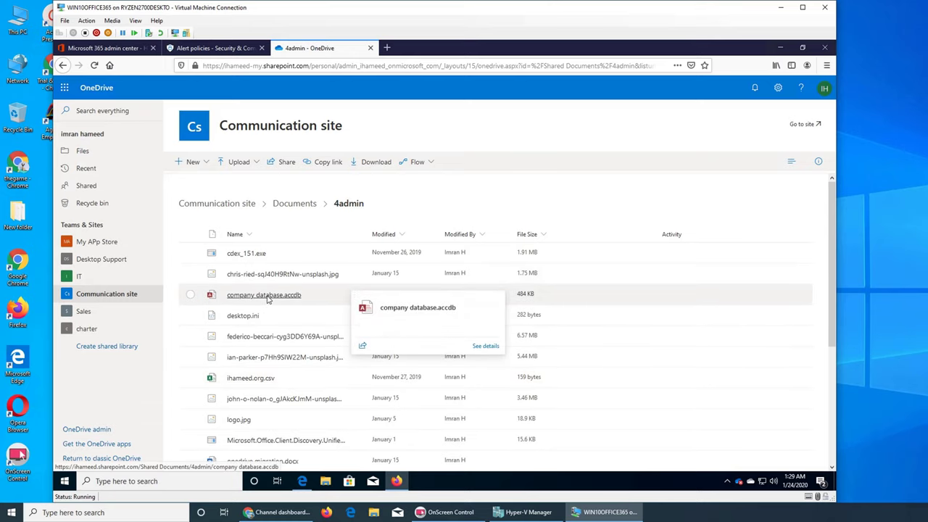
{"action": "left_click", "coordinate": [267, 299]}
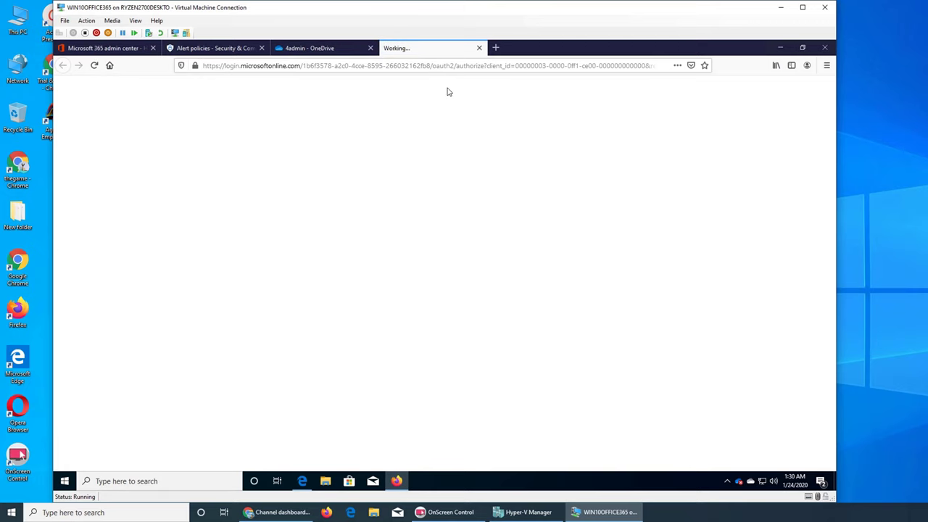
{"action": "left_click", "coordinate": [478, 48]}
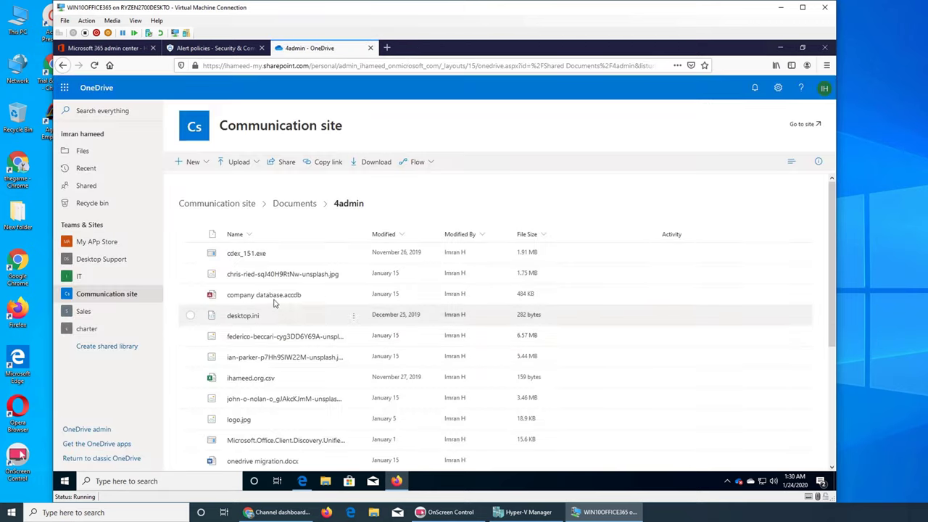
Copy a sharing link to company database.accdb to the clipboard.
{"action": "left_click", "coordinate": [353, 296]}
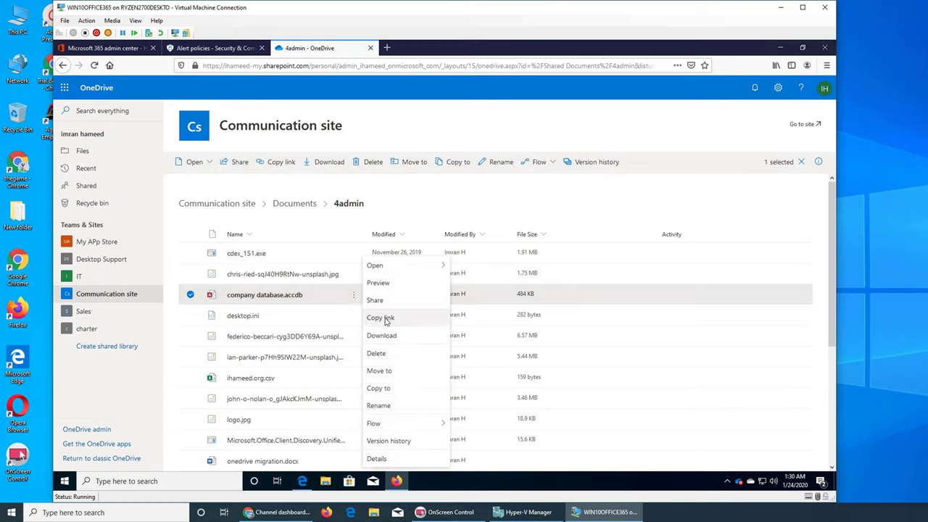
{"action": "left_click", "coordinate": [380, 318]}
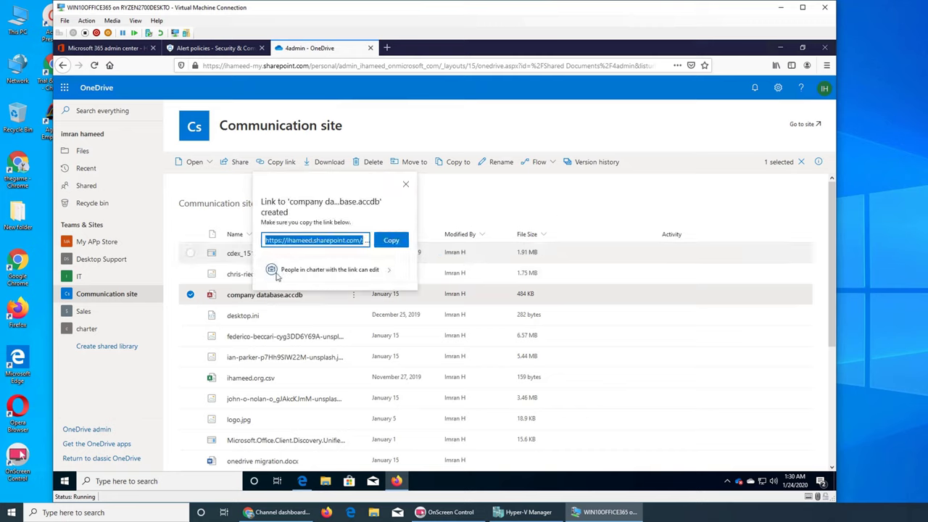
{"action": "right_click", "coordinate": [301, 245]}
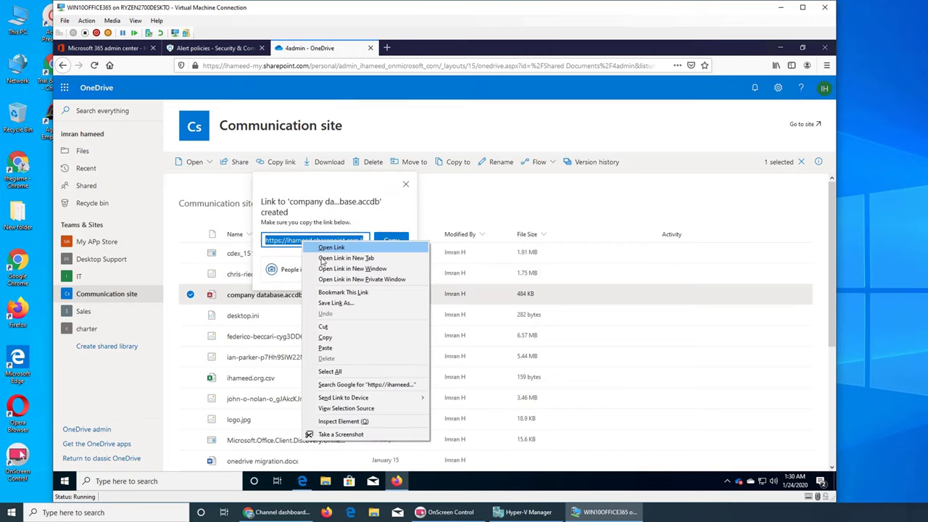
{"action": "left_click", "coordinate": [356, 339]}
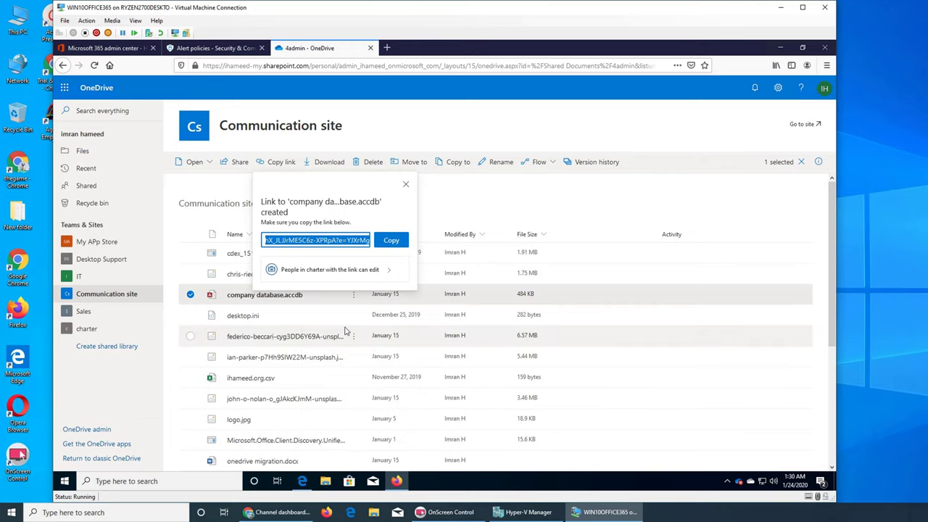
{"action": "left_click", "coordinate": [380, 241]}
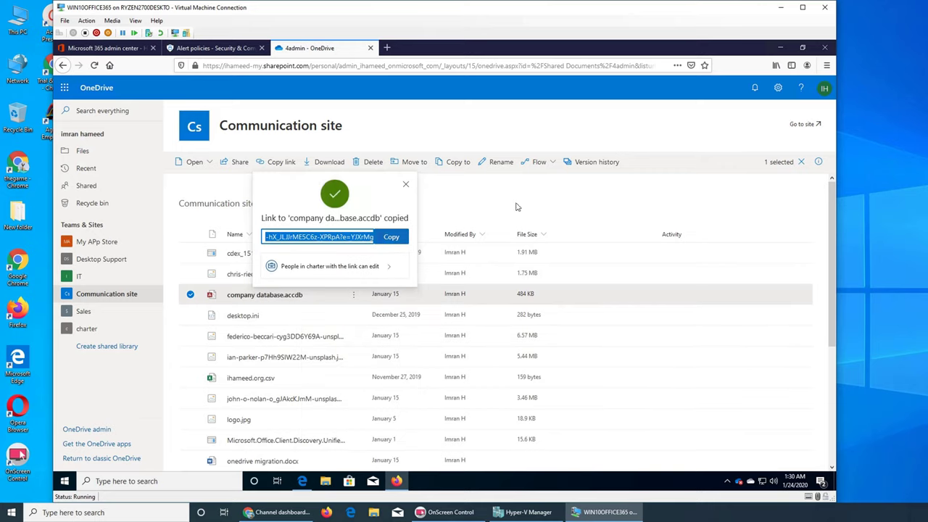
Minimize Firefox and launch Microsoft Edge from the desktop.
{"action": "left_click", "coordinate": [780, 48]}
{"action": "double_click", "coordinate": [69, 205]}
{"action": "left_click", "coordinate": [275, 66]}
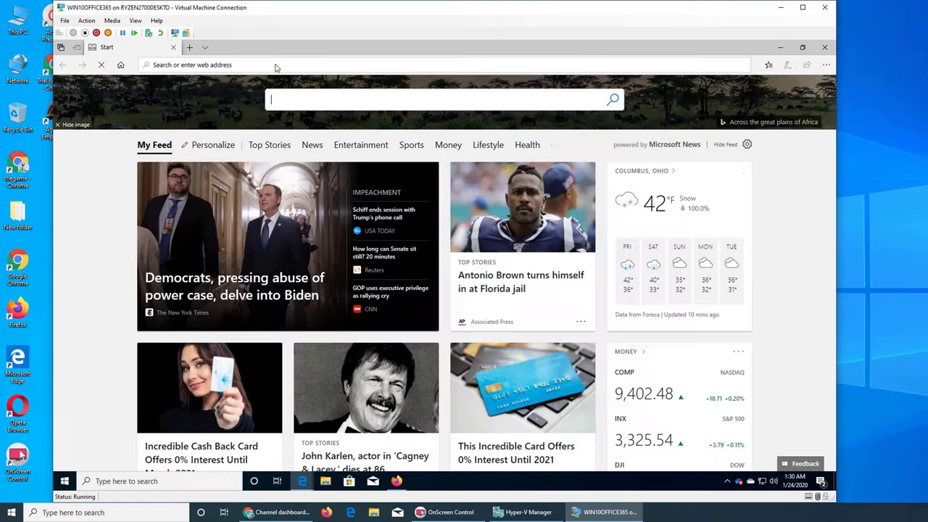
{"action": "type", "text": "asl"}
{"action": "key", "text": "Escape"}
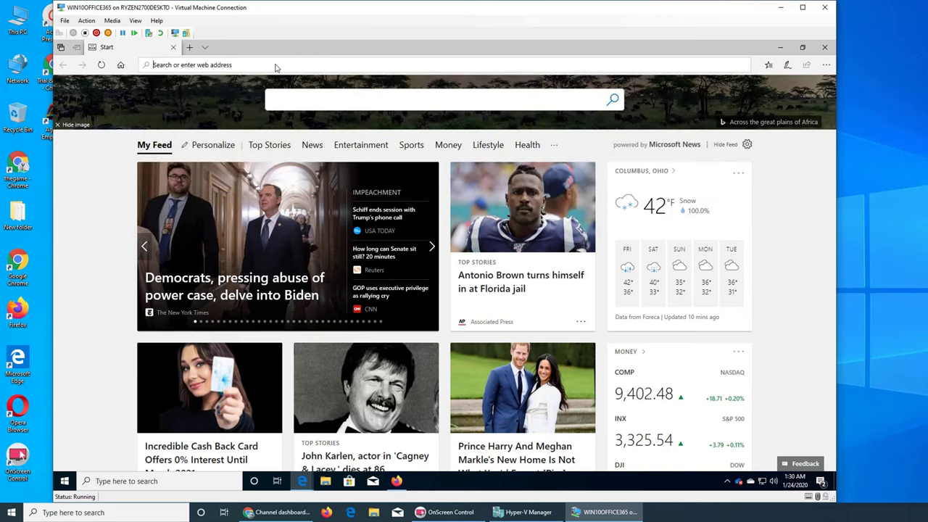
Go to OneDrive in Edge and load the pasted company database.accdb SharePoint link.
{"action": "type", "text": "onedrive.live.com/"}
{"action": "key", "text": "Return"}
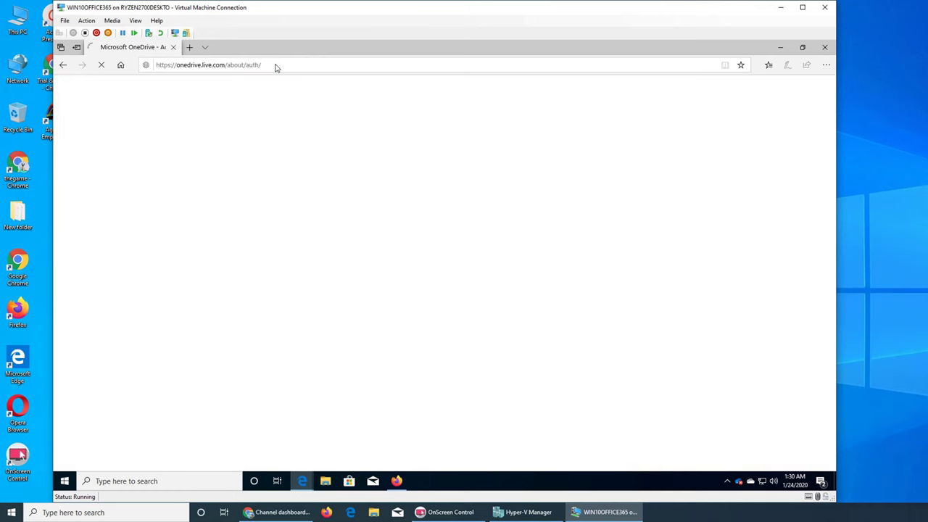
{"action": "left_click", "coordinate": [276, 66]}
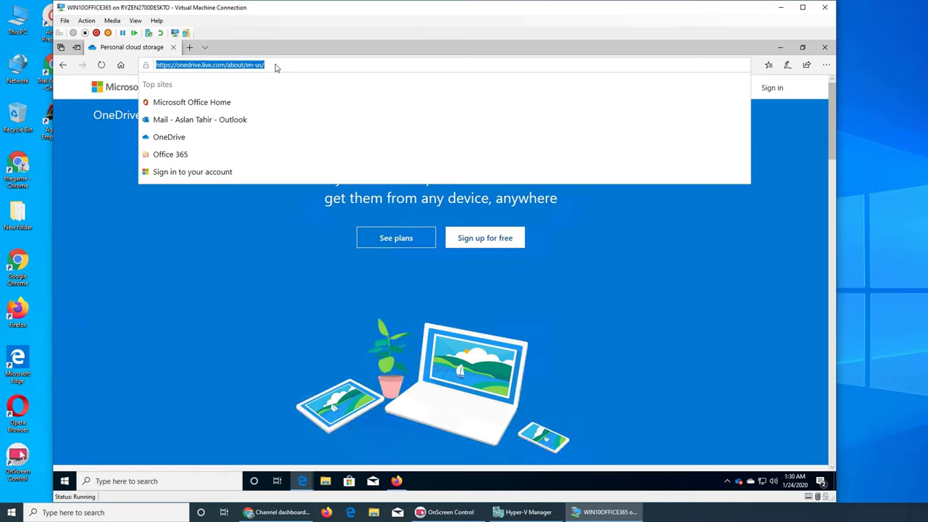
{"action": "key", "text": "ctrl+v"}
{"action": "key", "text": "Return"}
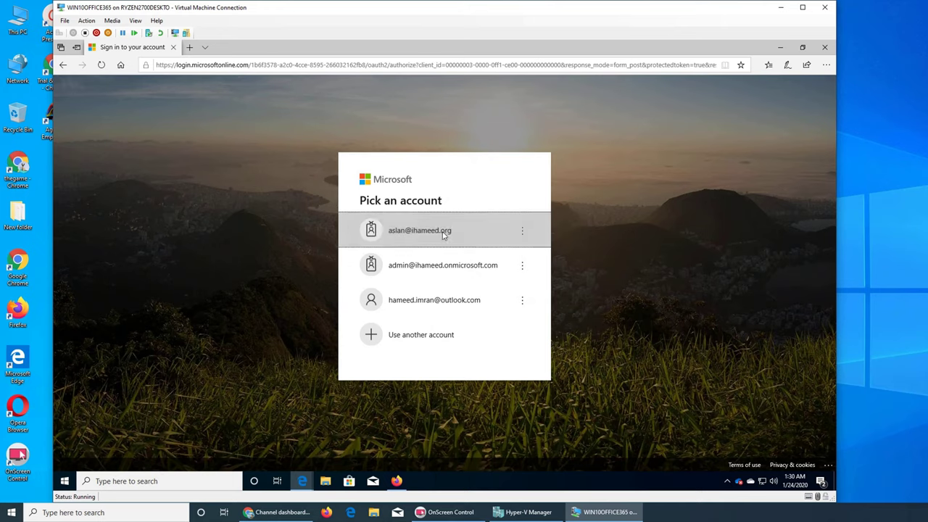
Sign in with the other user account and choose to stay signed in.
{"action": "left_click", "coordinate": [444, 235]}
{"action": "left_click", "coordinate": [503, 317]}
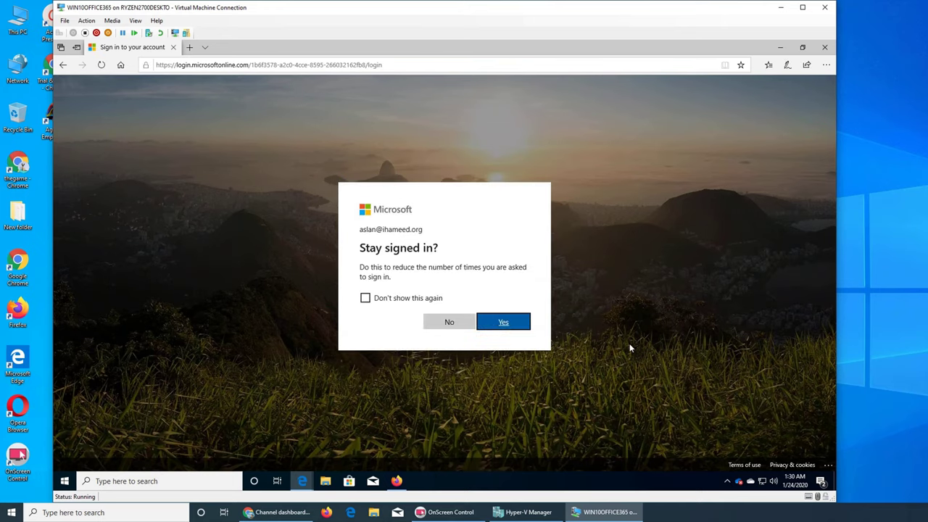
{"action": "left_click", "coordinate": [523, 324]}
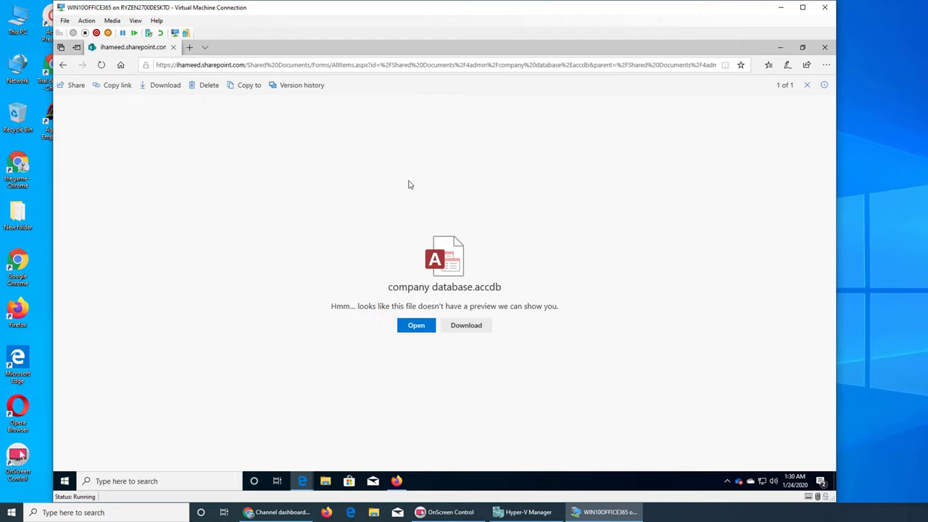
Open company database.accdb and confirm launching it in Microsoft Access.
{"action": "left_click", "coordinate": [416, 324]}
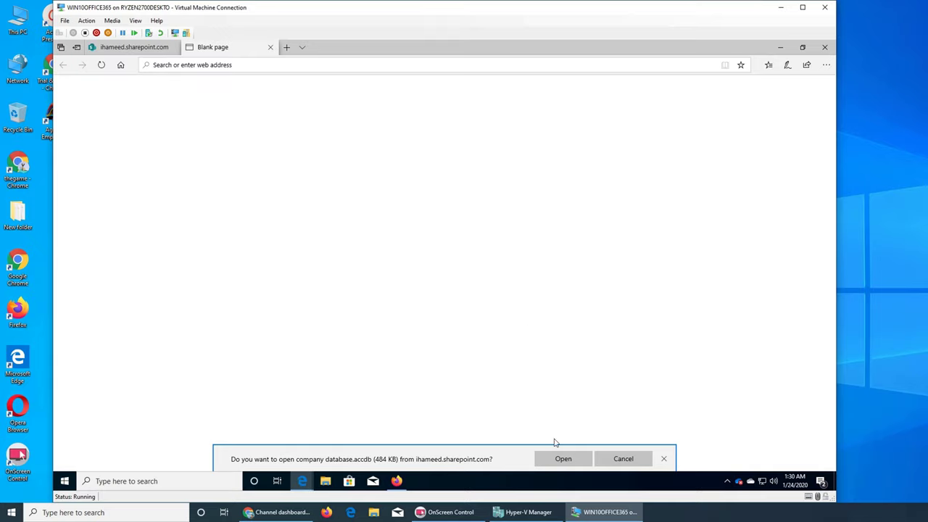
{"action": "left_click", "coordinate": [571, 458]}
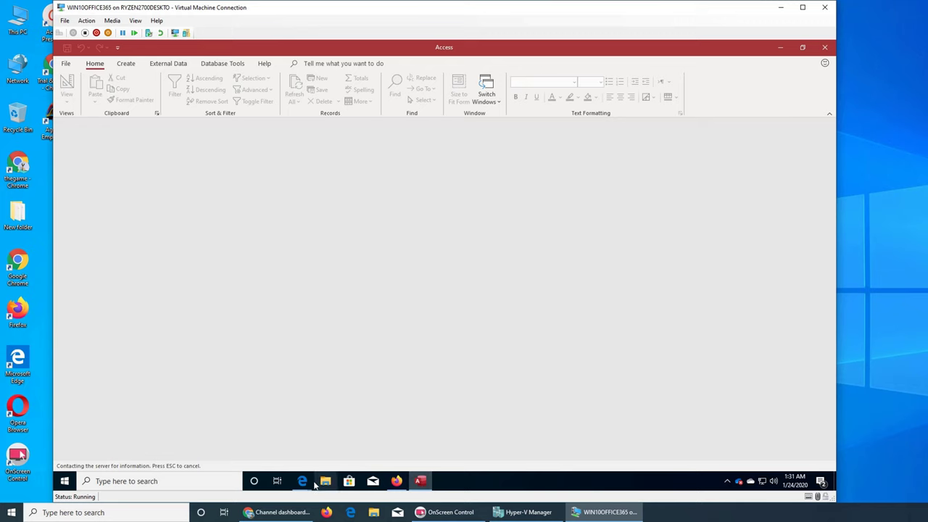
In Firefox, close the Link copied panel and refresh the View alerts list.
{"action": "left_click", "coordinate": [397, 480]}
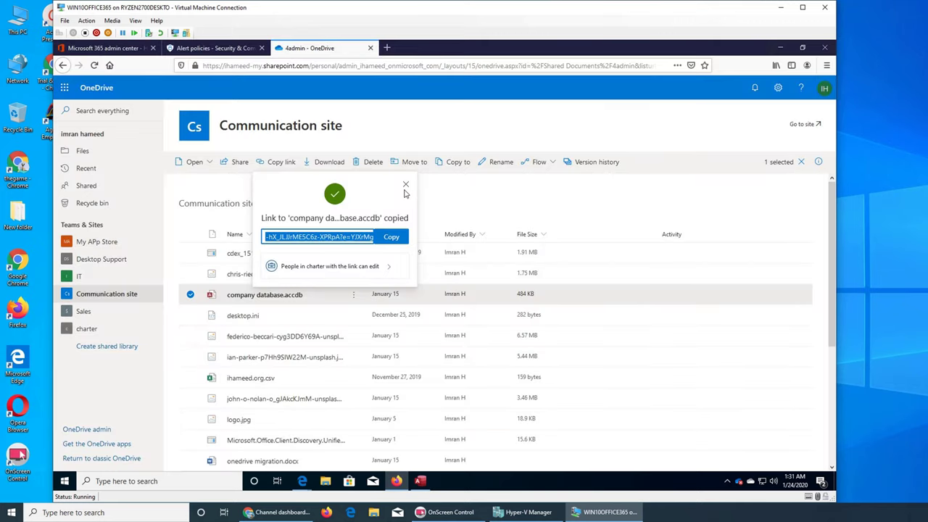
{"action": "left_click", "coordinate": [406, 185]}
{"action": "left_click", "coordinate": [232, 48]}
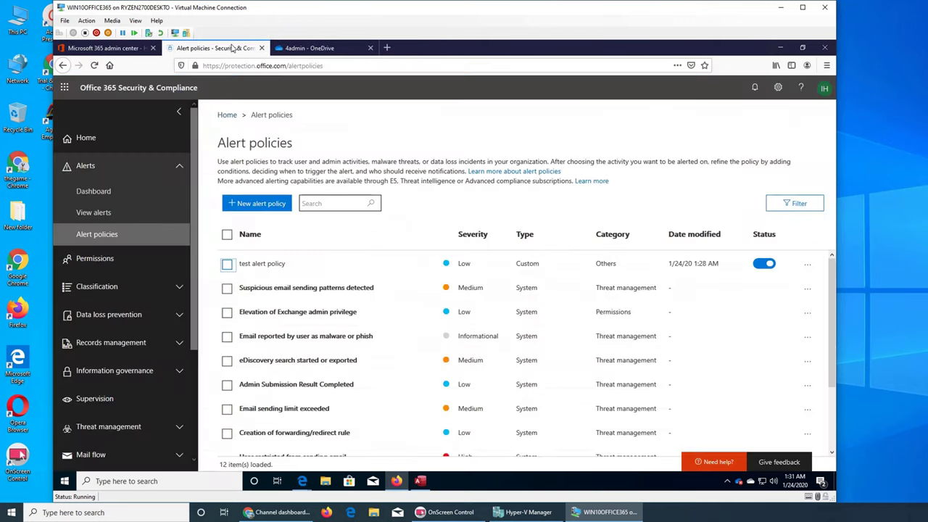
{"action": "left_click", "coordinate": [115, 214]}
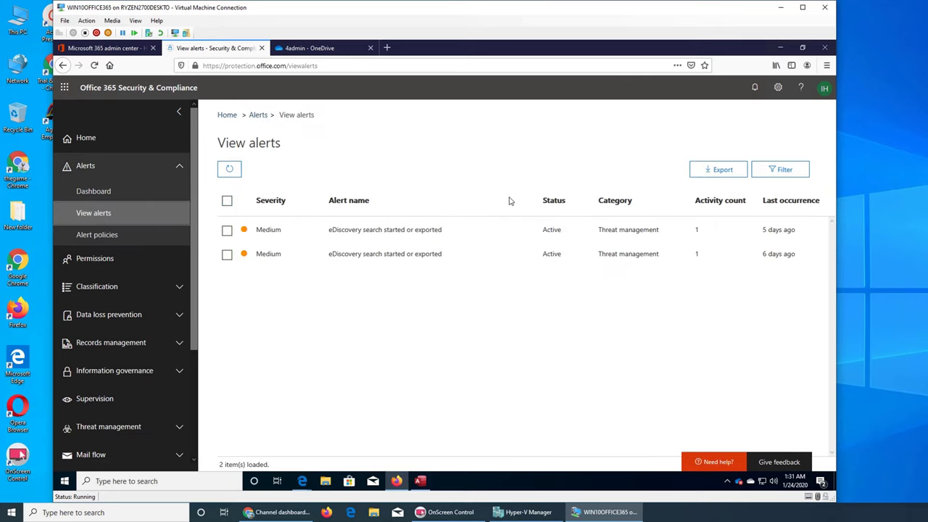
{"action": "left_click", "coordinate": [229, 169]}
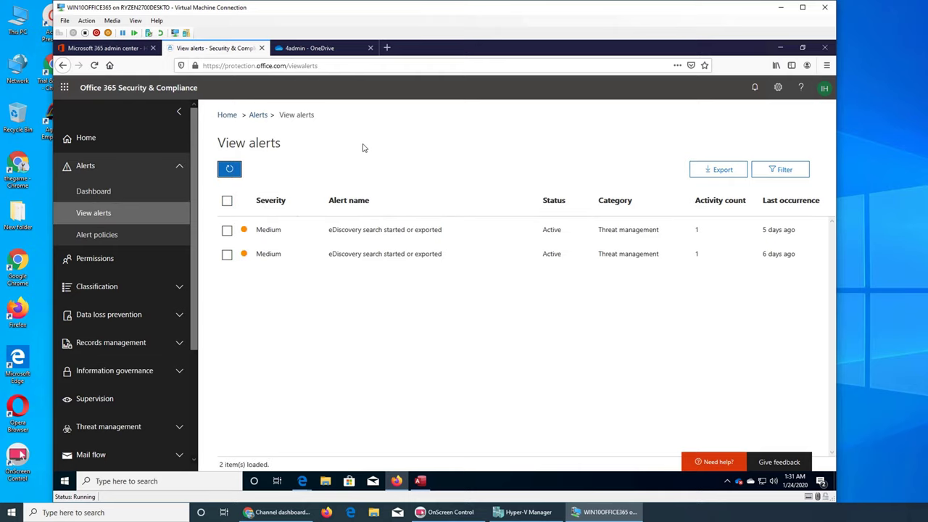
Check between the OneDrive files and alerts tabs, then switch back to Edge.
{"action": "left_click", "coordinate": [326, 48]}
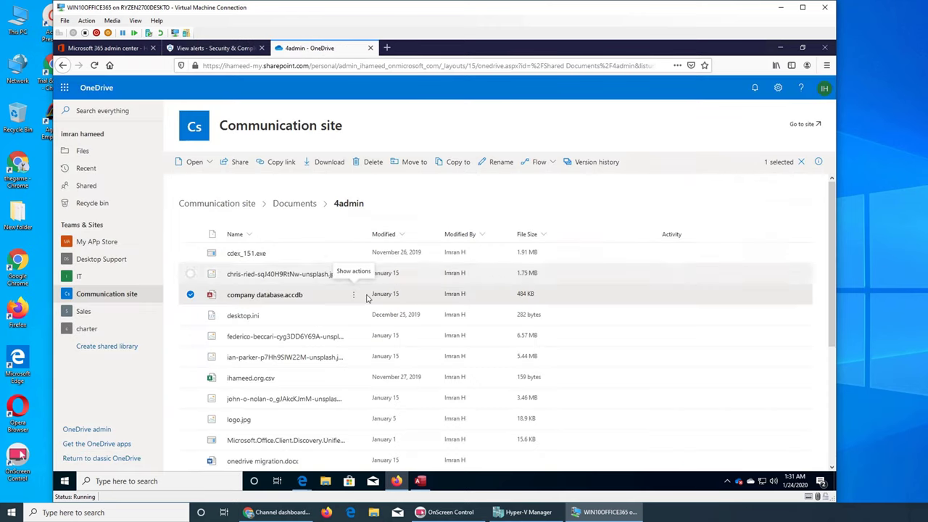
{"action": "left_click", "coordinate": [229, 49]}
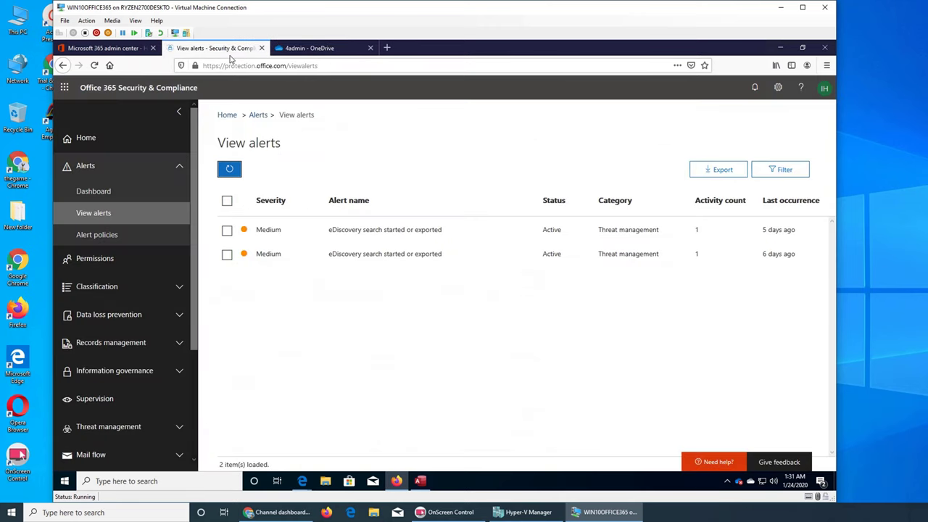
{"action": "left_click", "coordinate": [303, 49]}
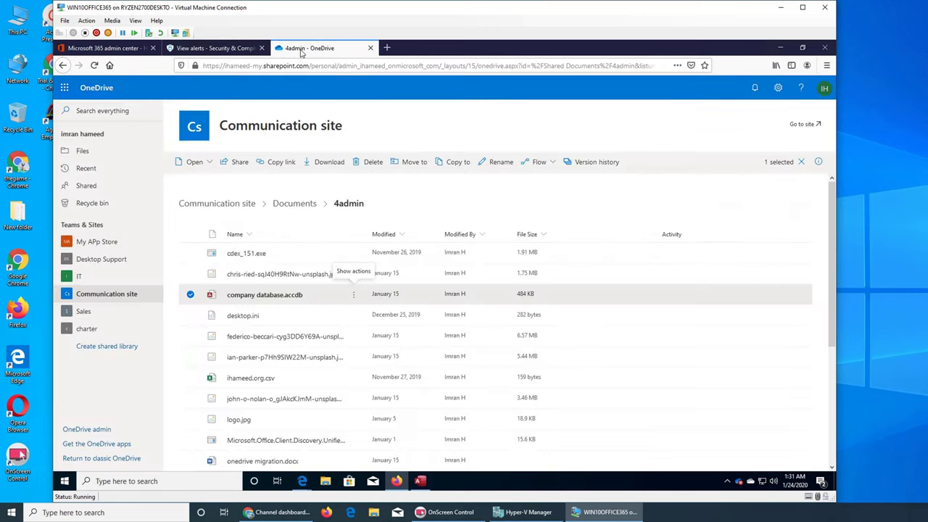
{"action": "mouse_move", "coordinate": [302, 481]}
{"action": "left_click", "coordinate": [285, 465]}
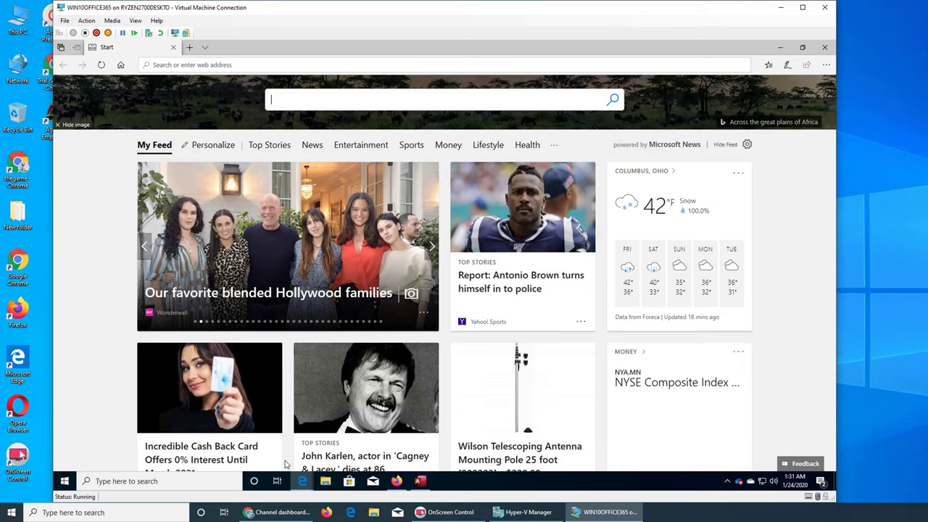
Sign in to Access with the user's e-mail and password, opening the database read-only.
{"action": "left_click", "coordinate": [427, 481]}
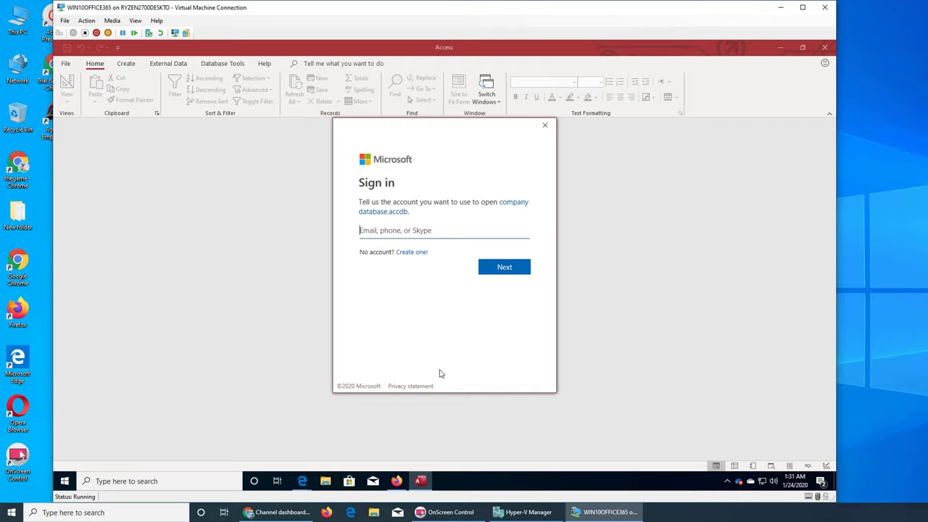
{"action": "key", "text": "Return"}
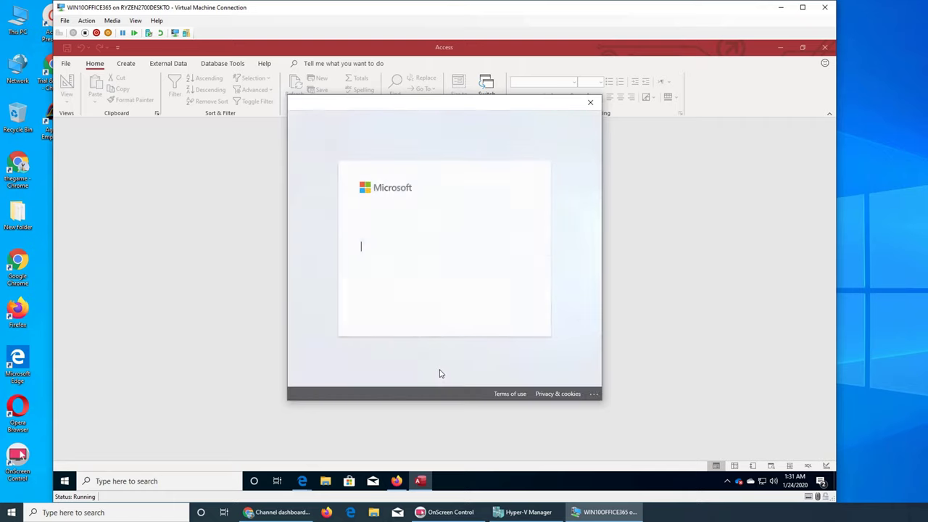
{"action": "type", "text": "••"}
{"action": "key", "text": "BackSpace"}
{"action": "key", "text": "BackSpace"}
{"action": "type", "text": "•••••"}
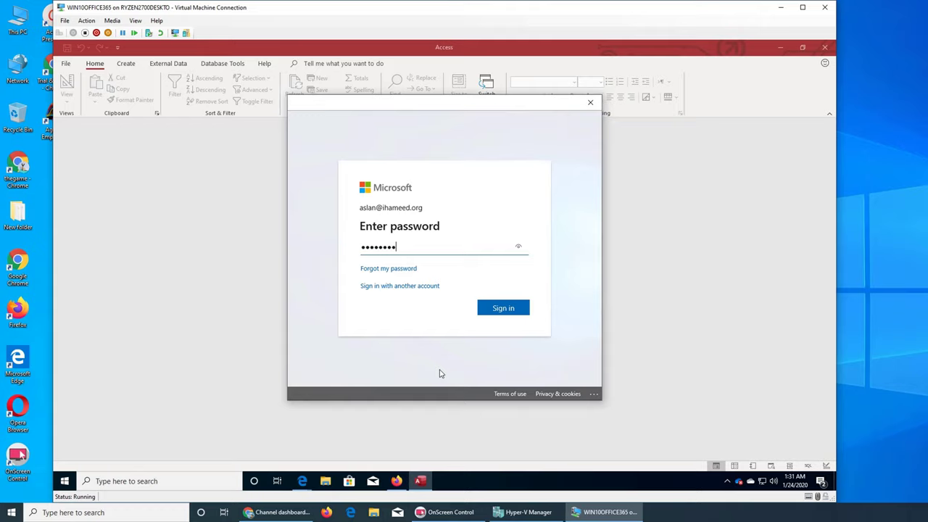
{"action": "key", "text": "Return"}
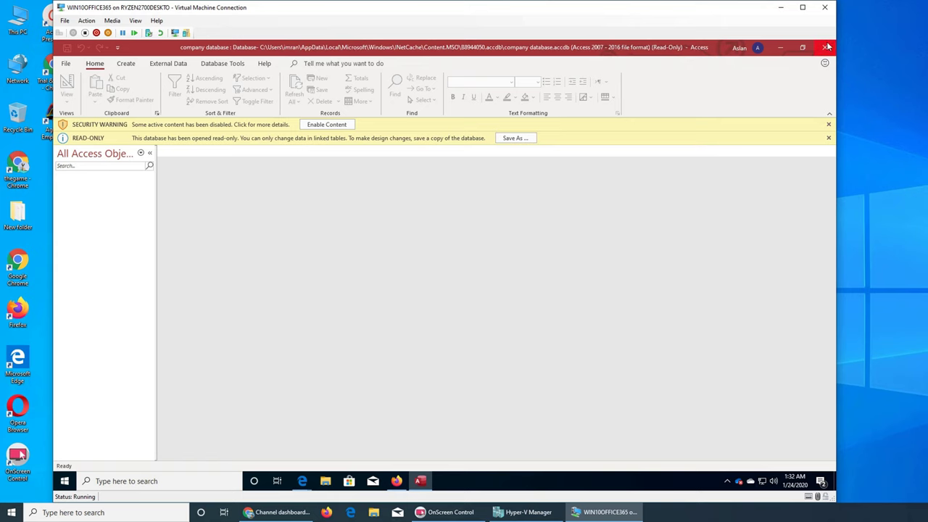
Close the OneDrive tab in Firefox and open the Alert policies list.
{"action": "left_click", "coordinate": [779, 48]}
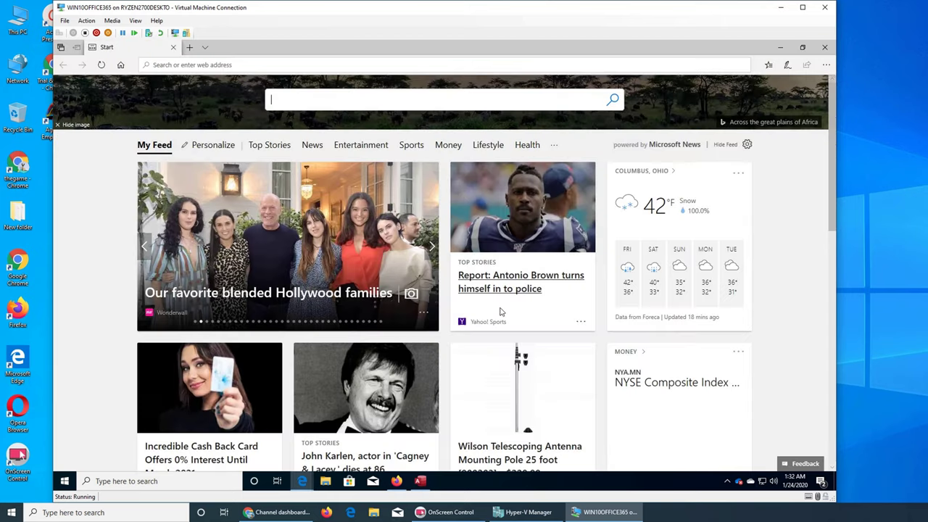
{"action": "left_click", "coordinate": [397, 480]}
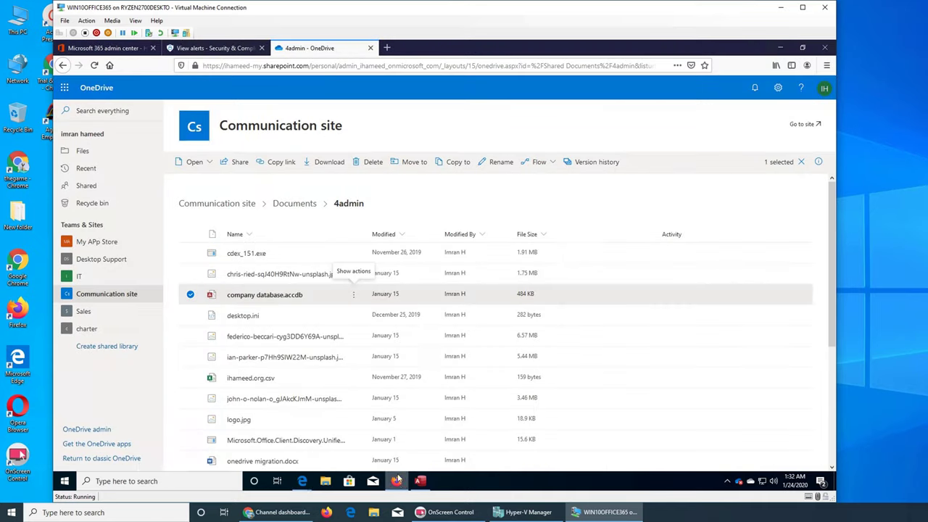
{"action": "left_click", "coordinate": [202, 50]}
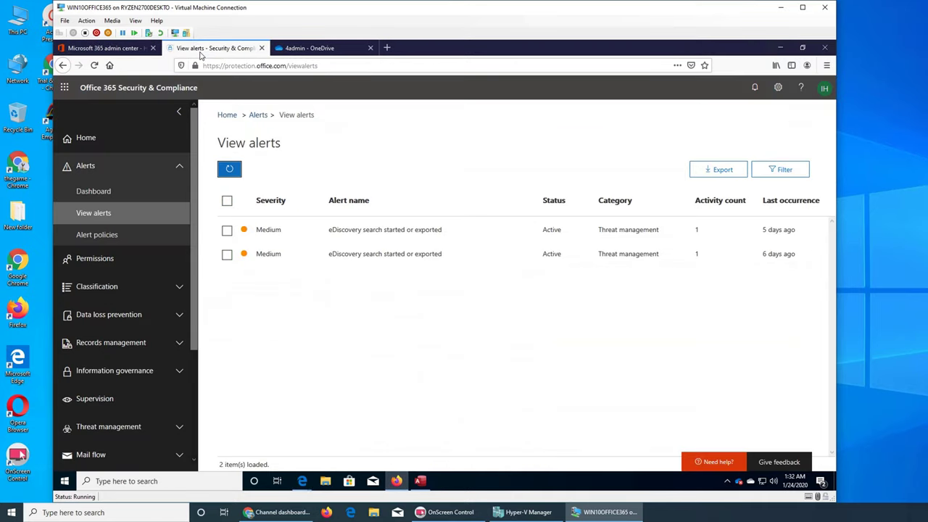
{"action": "left_click", "coordinate": [371, 48]}
{"action": "left_click", "coordinate": [102, 236]}
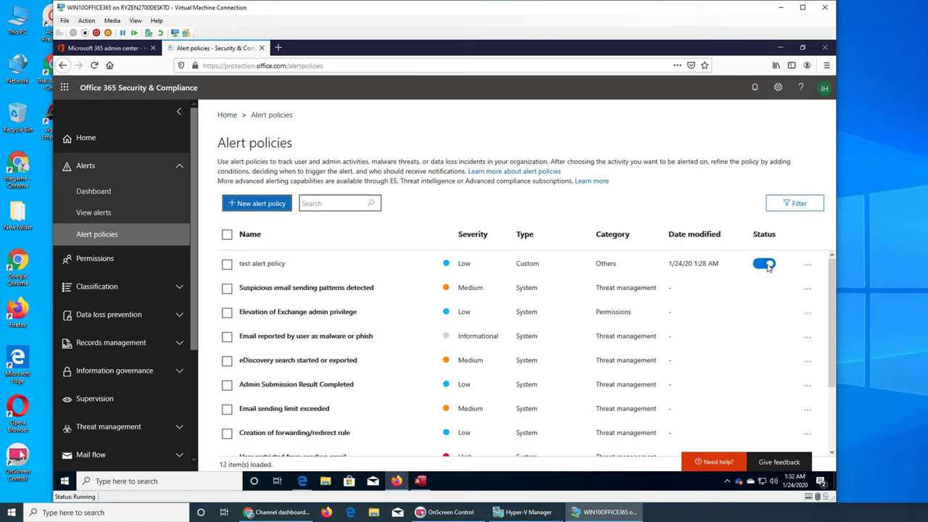
{"action": "scroll", "coordinate": [767, 270], "scroll_direction": "down", "scroll_amount": 3}
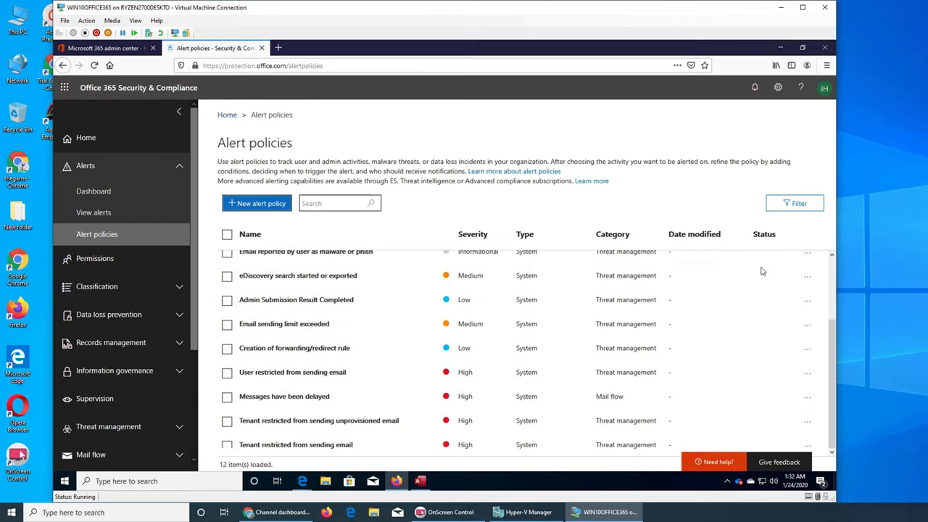
{"action": "scroll", "coordinate": [757, 270], "scroll_direction": "up", "scroll_amount": 3}
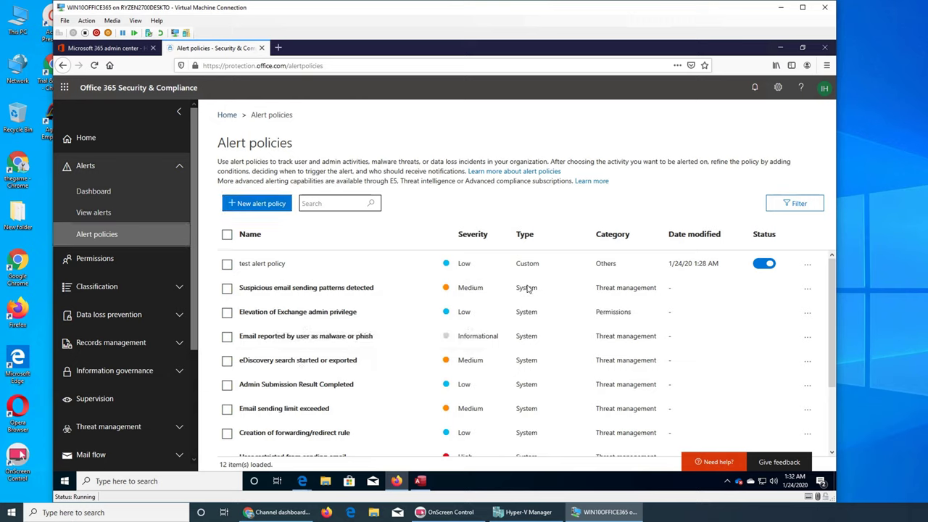
Confirm test alert policy is Low severity and switched on, then return to Access.
{"action": "left_click", "coordinate": [112, 48]}
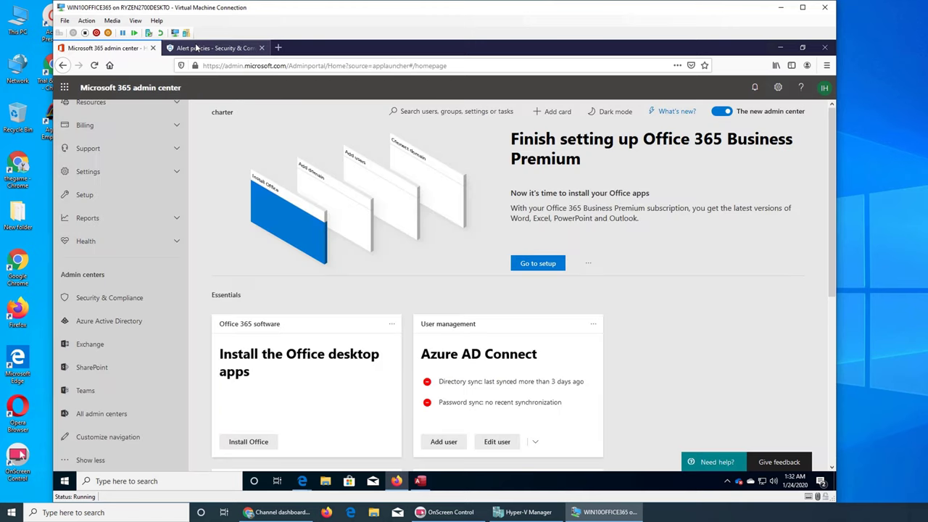
{"action": "left_click", "coordinate": [190, 48]}
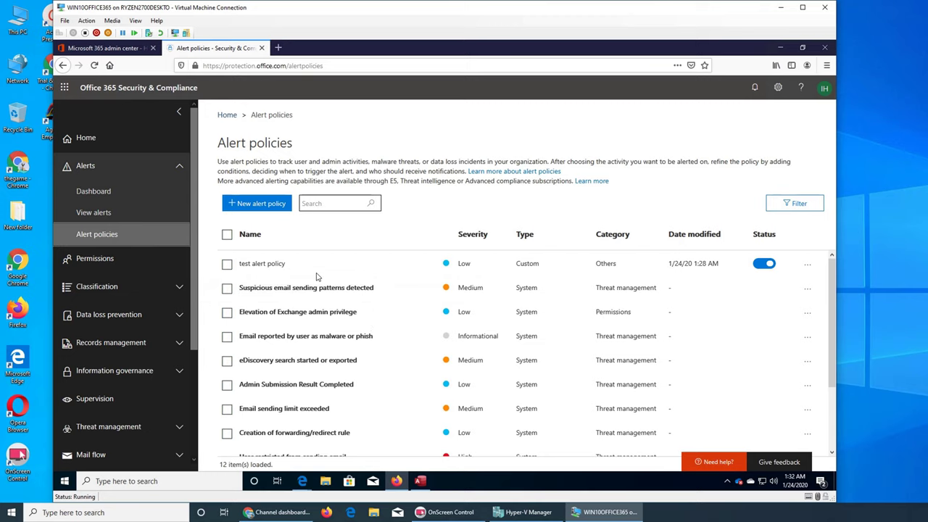
{"action": "scroll", "coordinate": [339, 297], "scroll_direction": "down", "scroll_amount": 2}
{"action": "left_click", "coordinate": [420, 481]}
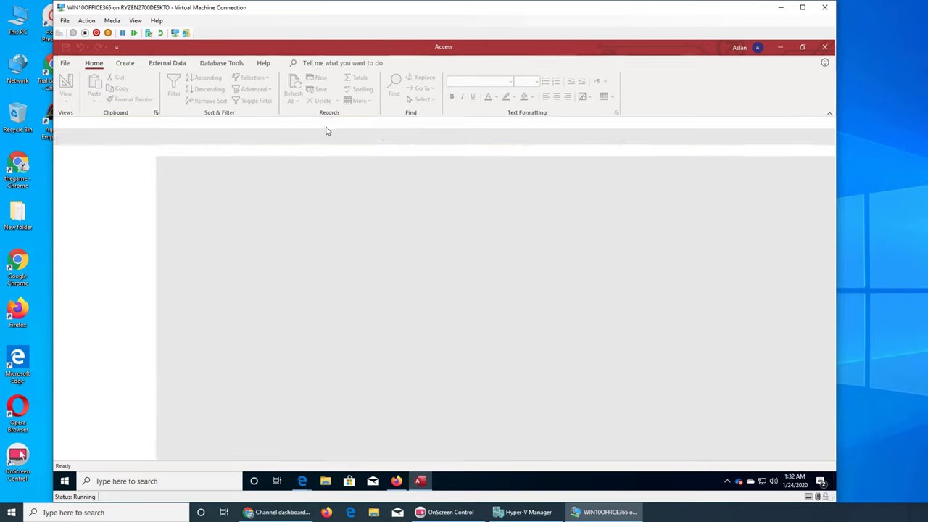
Enable the database's active content, start Save As, then return to Alert policies.
{"action": "left_click", "coordinate": [326, 126]}
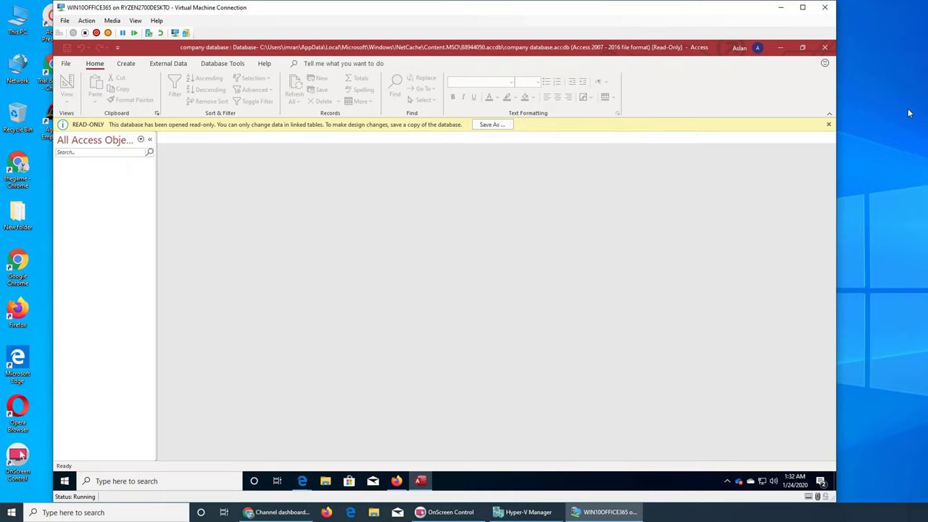
{"action": "left_click", "coordinate": [489, 126]}
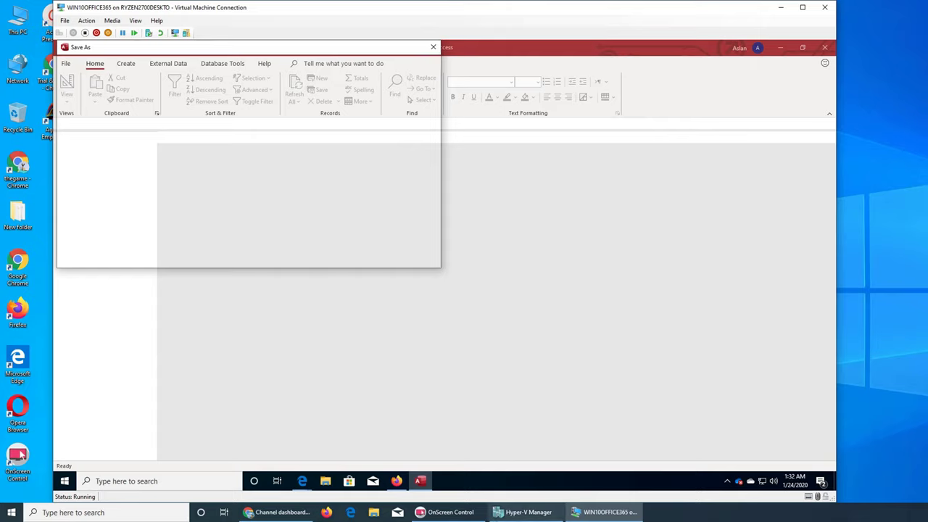
{"action": "left_click", "coordinate": [397, 480]}
{"action": "scroll", "coordinate": [384, 246], "scroll_direction": "up", "scroll_amount": 3}
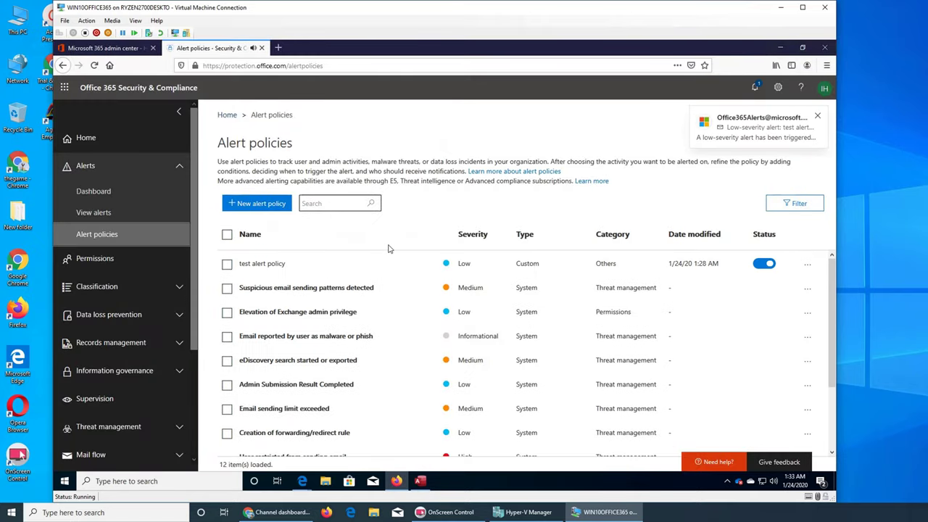
Refresh View alerts (still two Medium alerts), then check the admin center's low-severity alert notification.
{"action": "left_click", "coordinate": [86, 213]}
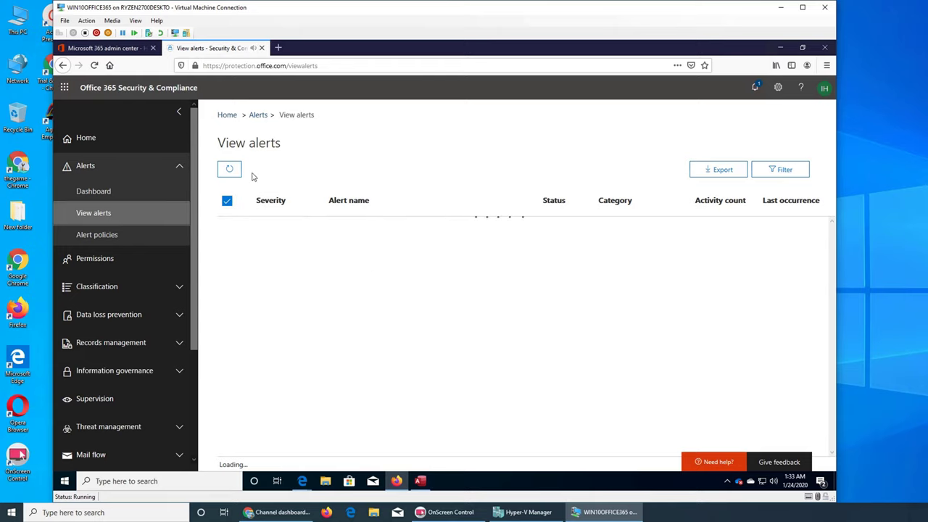
{"action": "left_click", "coordinate": [226, 176]}
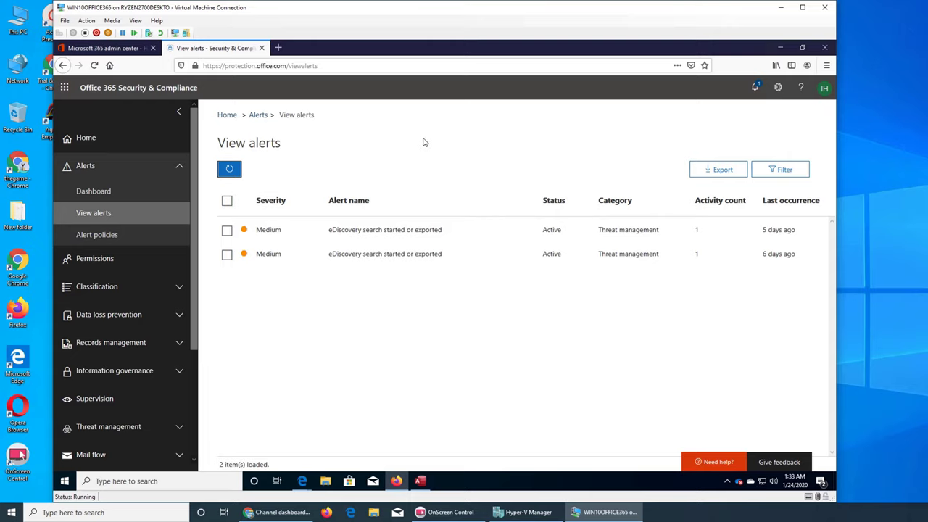
{"action": "left_click", "coordinate": [99, 50]}
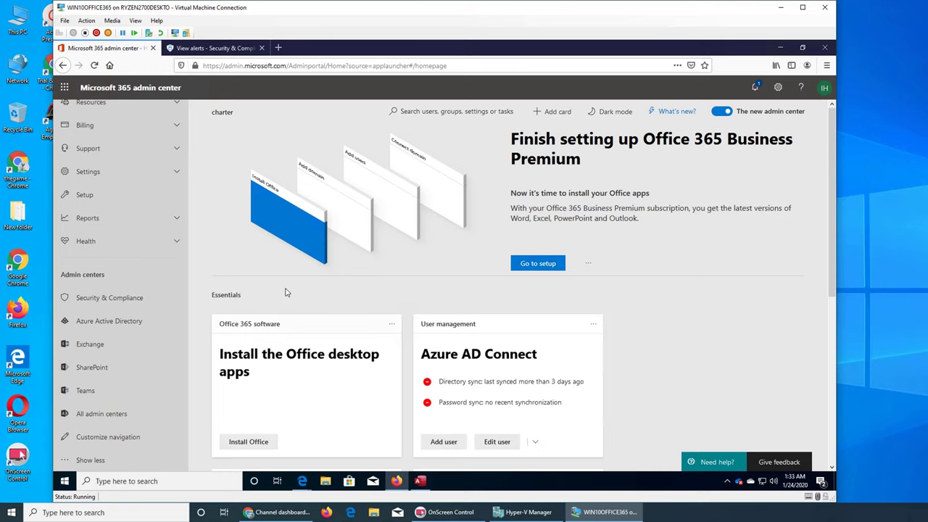
{"action": "left_click", "coordinate": [212, 48]}
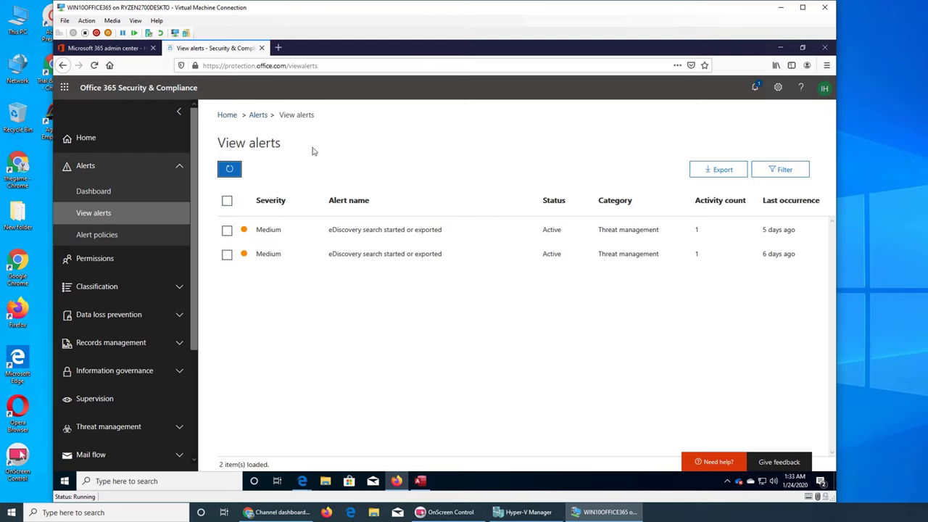
{"action": "left_click", "coordinate": [105, 48]}
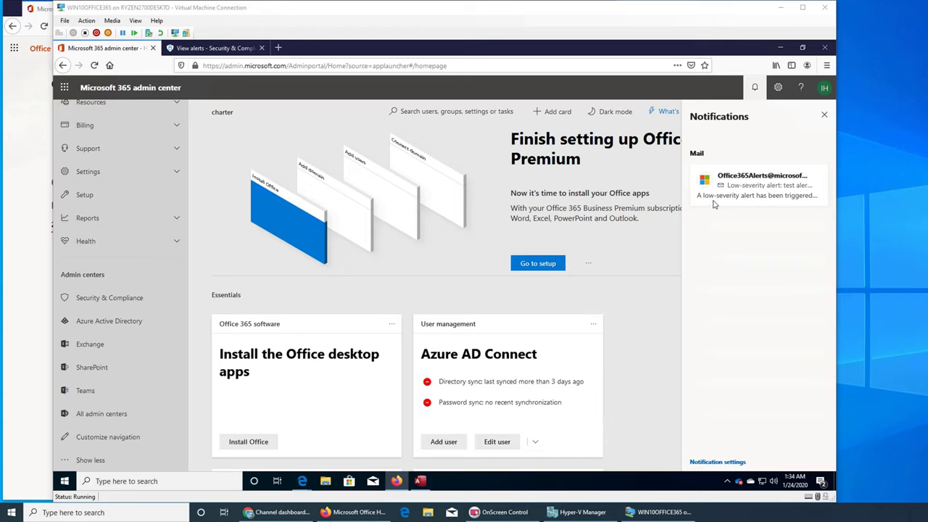
Read the low-severity test alert policy email reporting the FileAccessed activity, then close the mail window.
{"action": "left_click", "coordinate": [783, 202]}
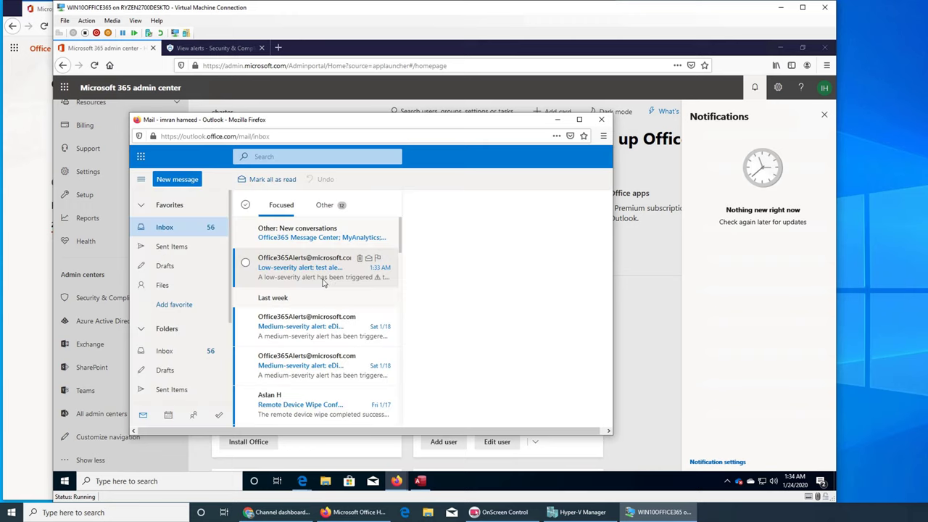
{"action": "left_click", "coordinate": [286, 267]}
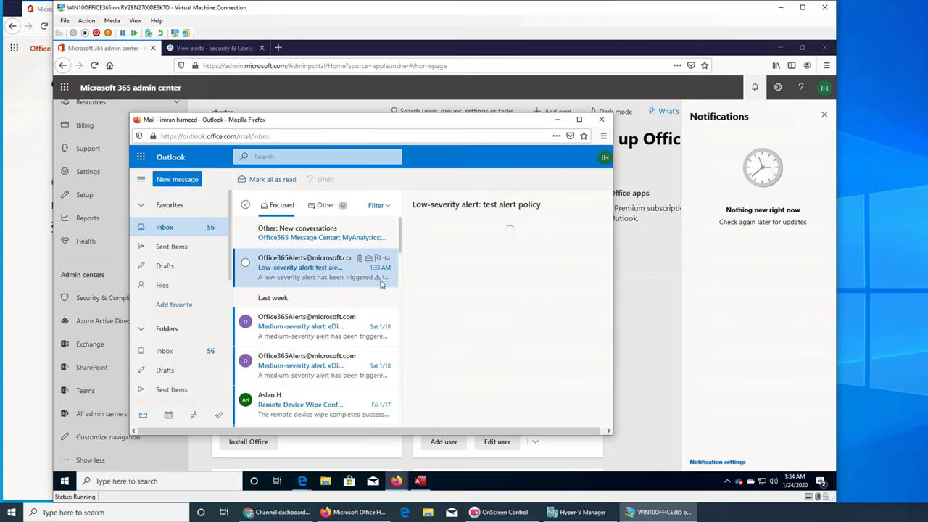
{"action": "left_click", "coordinate": [579, 119]}
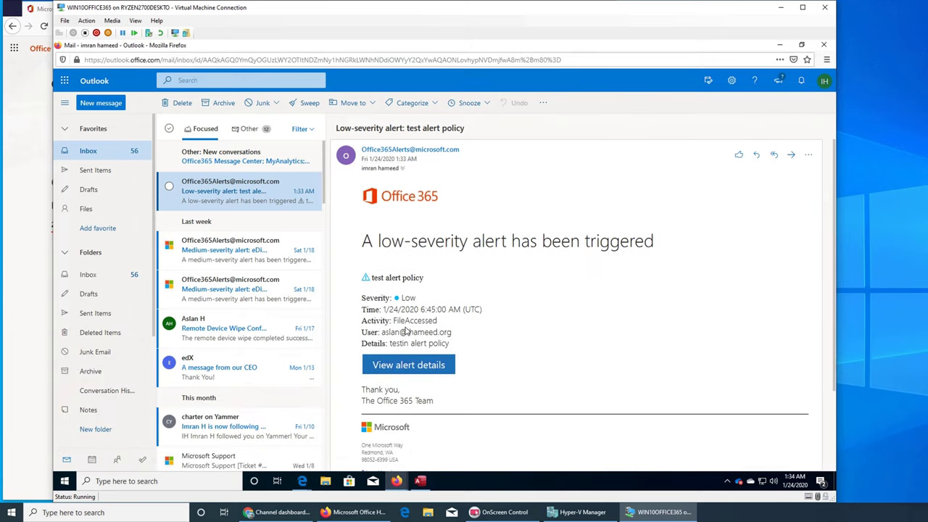
{"action": "scroll", "coordinate": [503, 336], "scroll_direction": "down", "scroll_amount": 3}
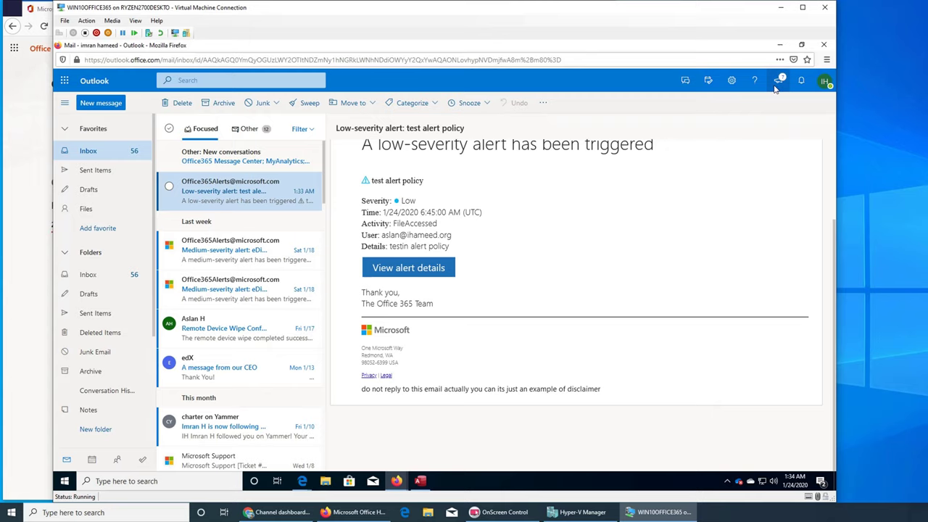
{"action": "left_click", "coordinate": [823, 44]}
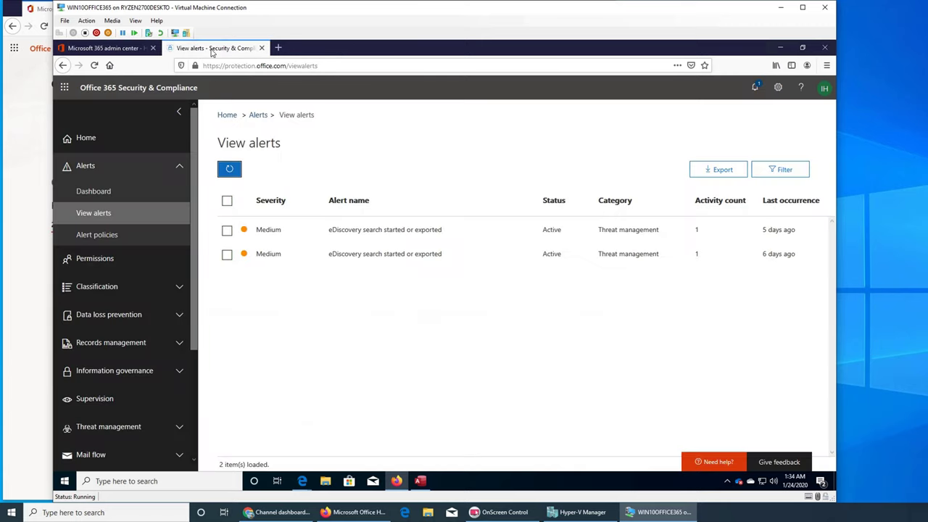
Refresh the View alerts list and check the Notifications panel.
{"action": "left_click", "coordinate": [214, 48]}
{"action": "left_click", "coordinate": [229, 173]}
{"action": "left_click", "coordinate": [758, 86]}
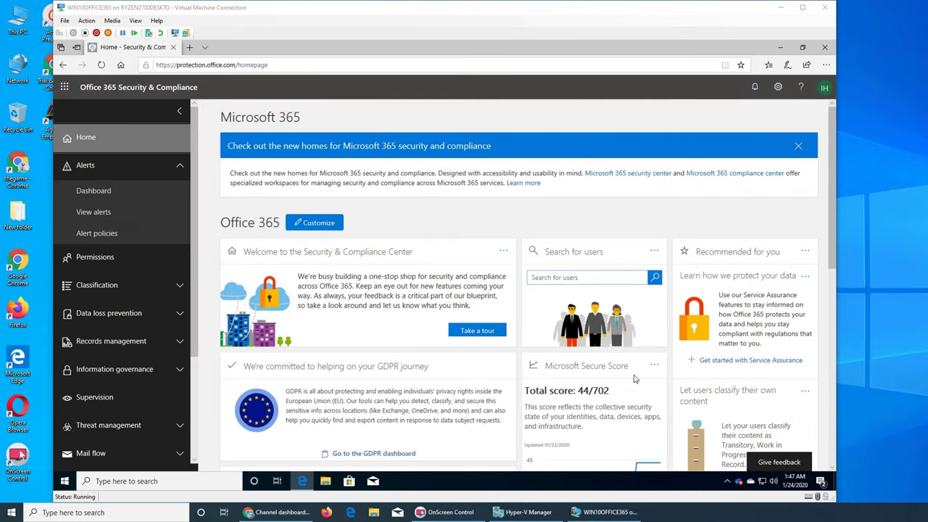
Open View alerts and check the Last occurrence of the new Low, Active test alert policy alert.
{"action": "left_click", "coordinate": [104, 213]}
{"action": "left_click", "coordinate": [105, 213]}
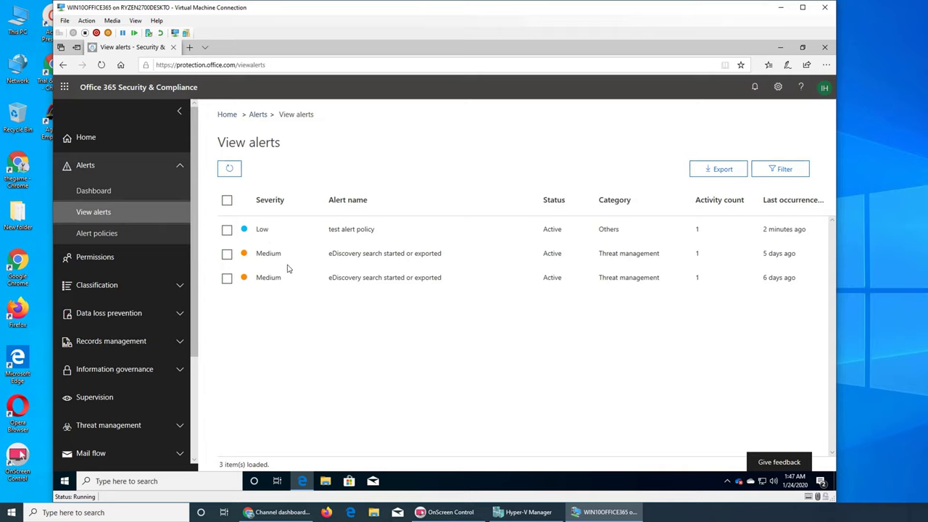
{"action": "mouse_move", "coordinate": [767, 231]}
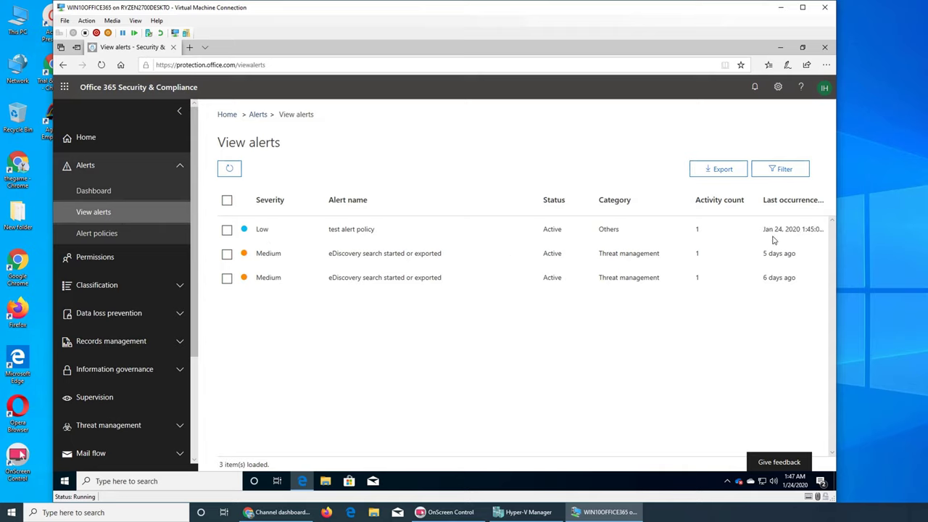